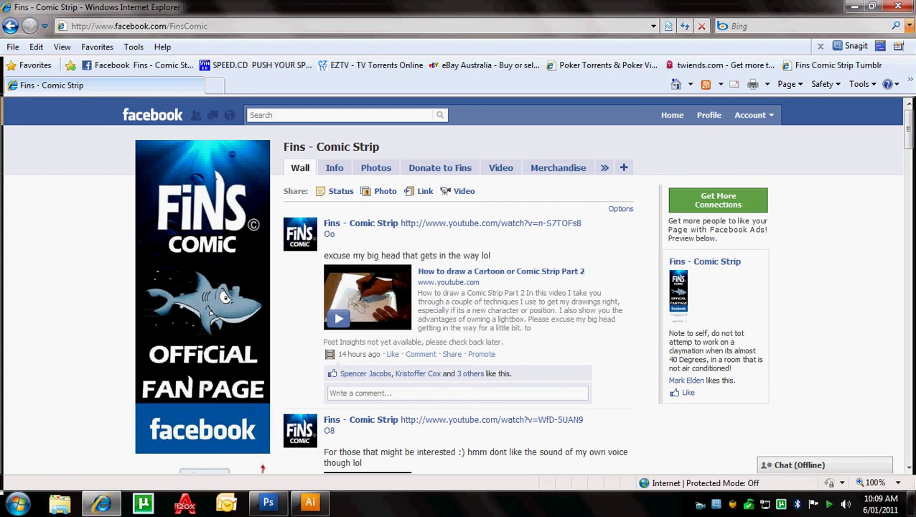
# Play the "Fins - Cartoon V2 [HQ]" video in the comic strip page's wall post about the moving background.
pyautogui.scroll(-2, 458, 286)
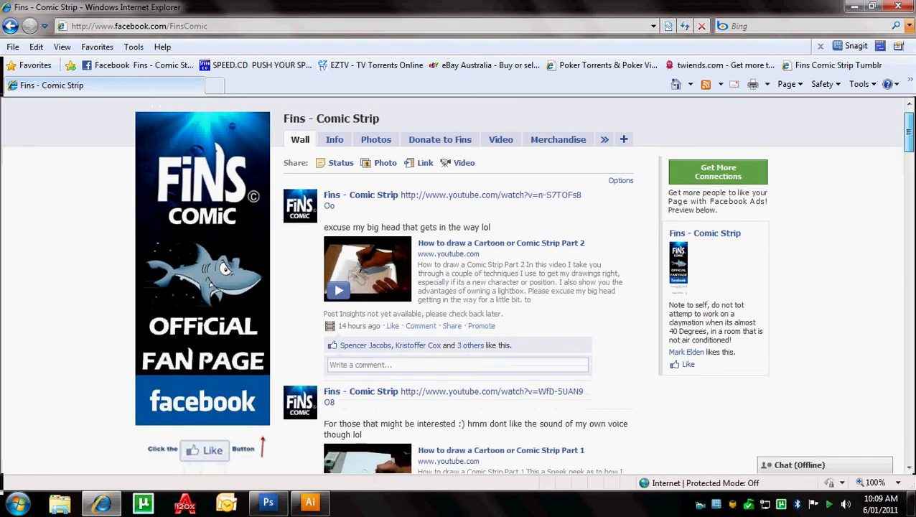
pyautogui.scroll(-8, 458, 285)
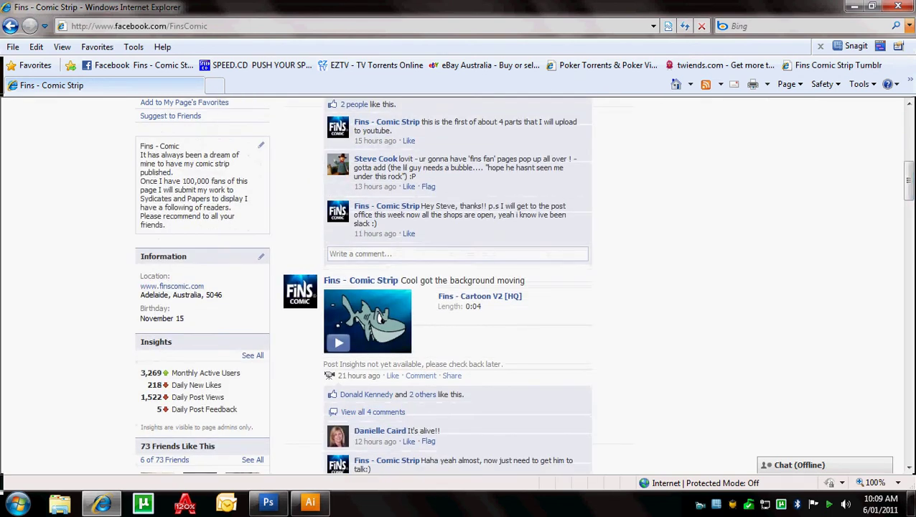
pyautogui.click(380, 321)
pyautogui.click(379, 321)
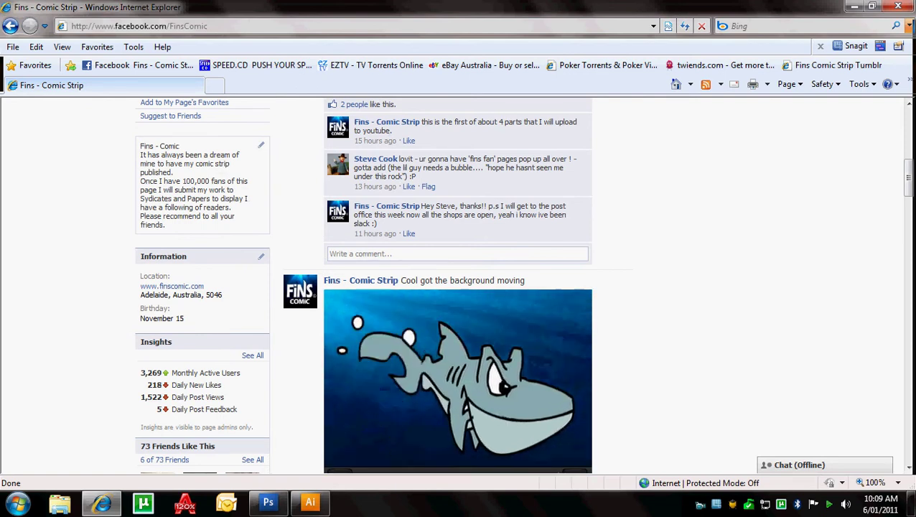
# Examine the fan page's wall posts, the number of people who like it, and the description of its fan target.
pyautogui.scroll(-3, 524, 285)
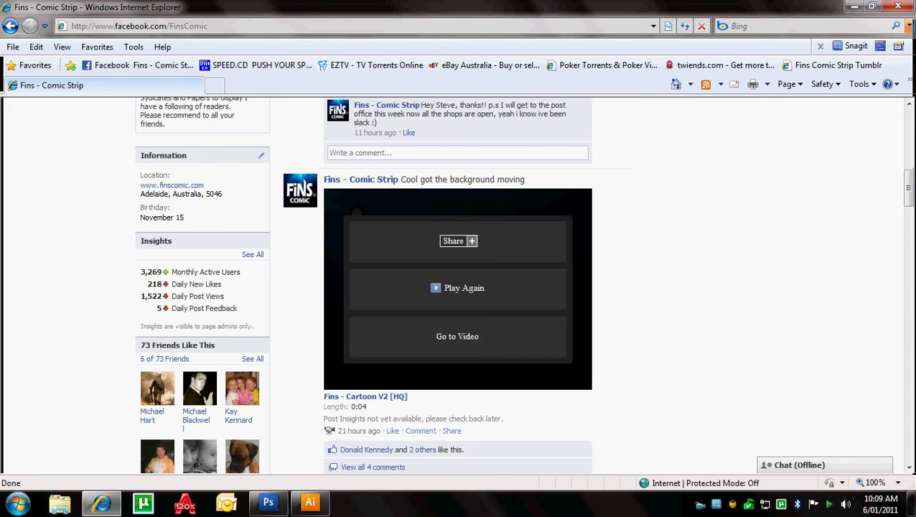
pyautogui.scroll(4, 459, 288)
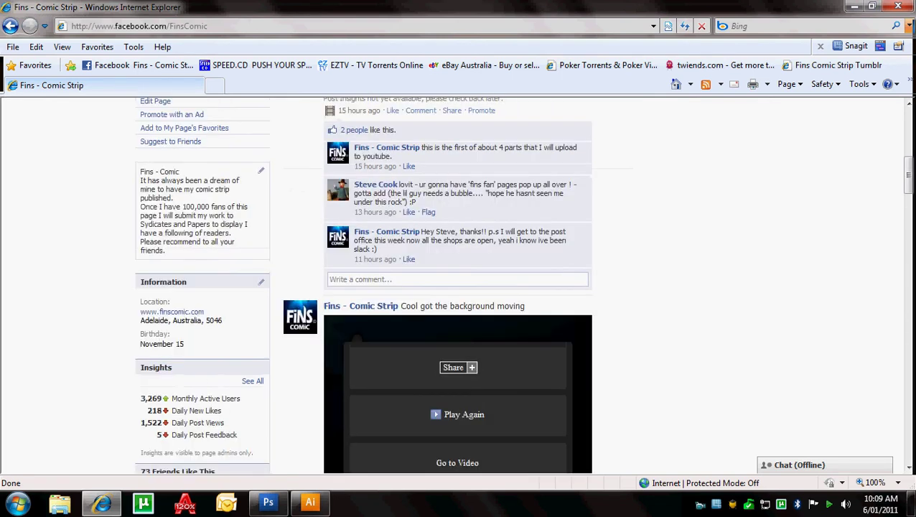
pyautogui.scroll(-10, 459, 287)
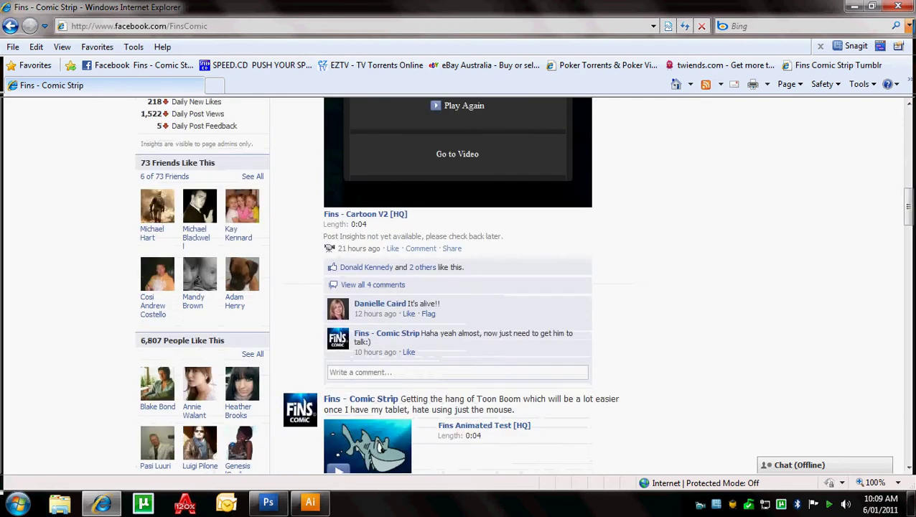
pyautogui.moveTo(141, 341); pyautogui.dragTo(234, 354)
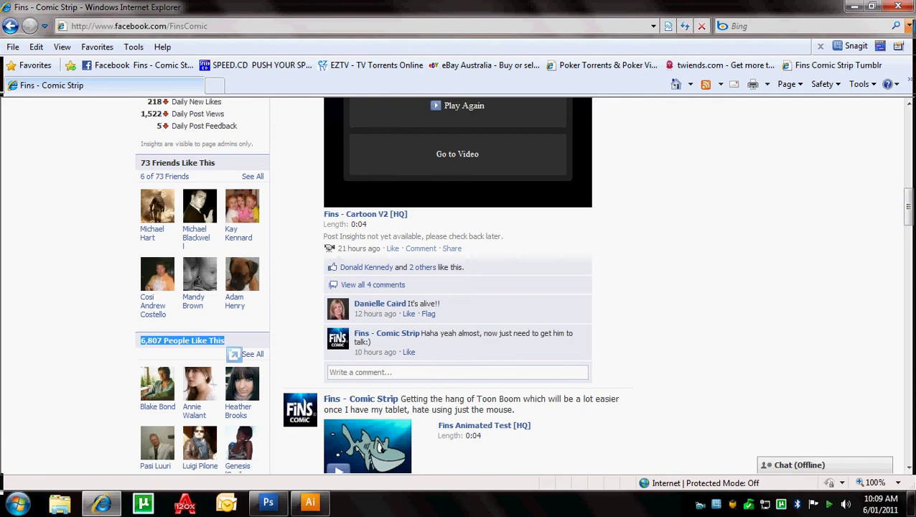
pyautogui.scroll(-8, 234, 354)
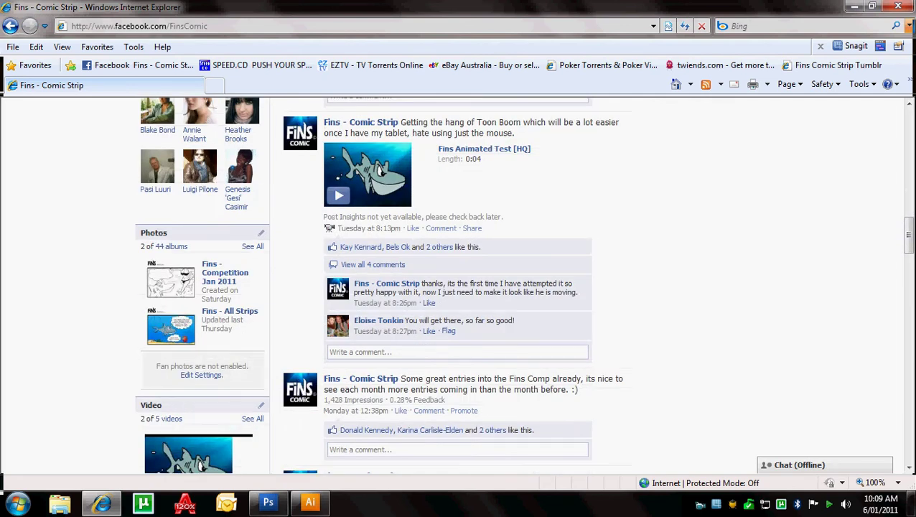
pyautogui.scroll(10, 234, 414)
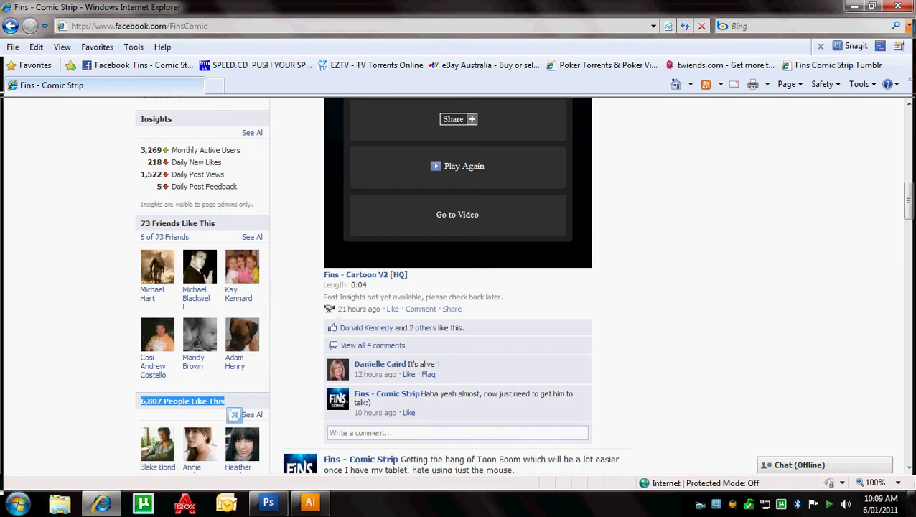
pyautogui.scroll(15, 234, 415)
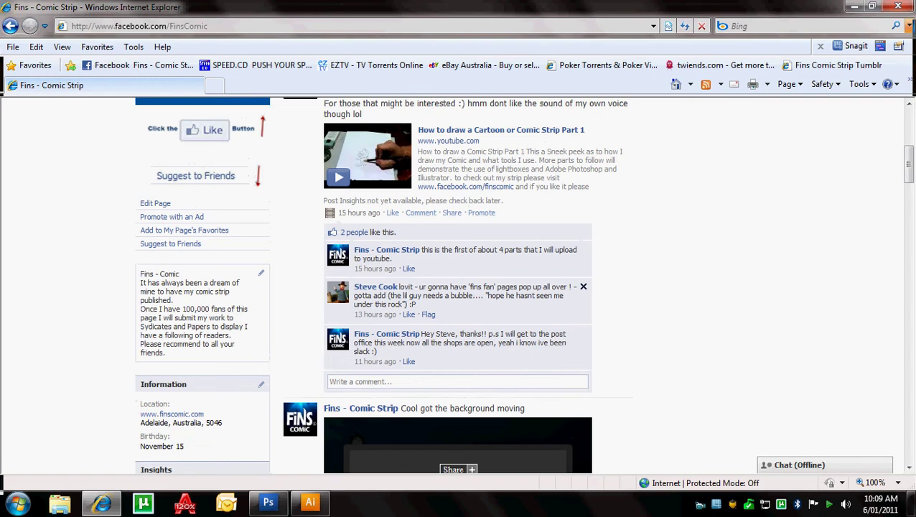
pyautogui.scroll(2, 458, 333)
pyautogui.scroll(-2, 458, 333)
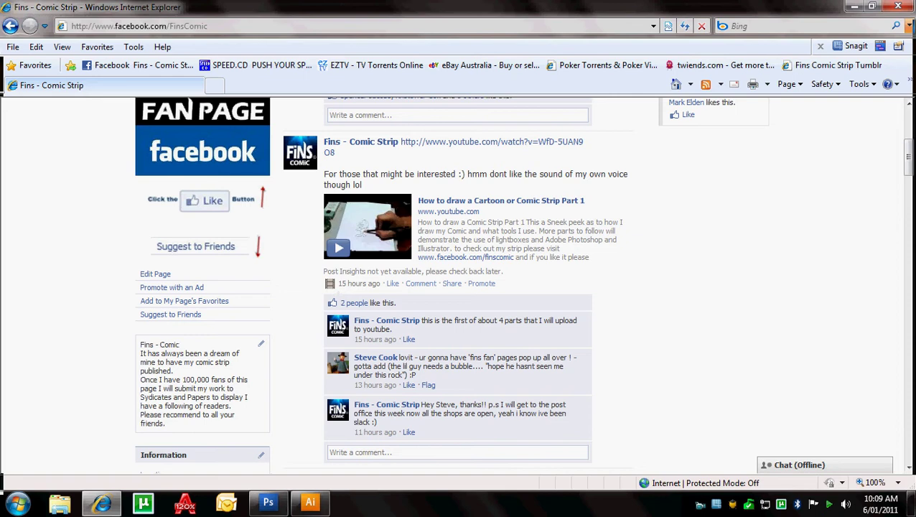
pyautogui.moveTo(183, 379); pyautogui.dragTo(228, 379)
pyautogui.click(229, 381)
pyautogui.scroll(5, 458, 287)
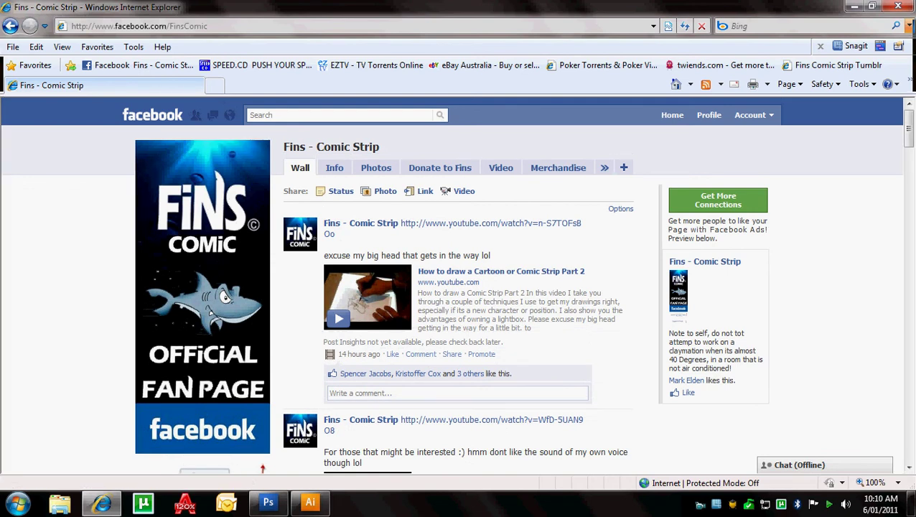
# Close the browser, bring up Illustrator and maximize its window, and switch to Photoshop.
pyautogui.hotkey('alt', 'F4')
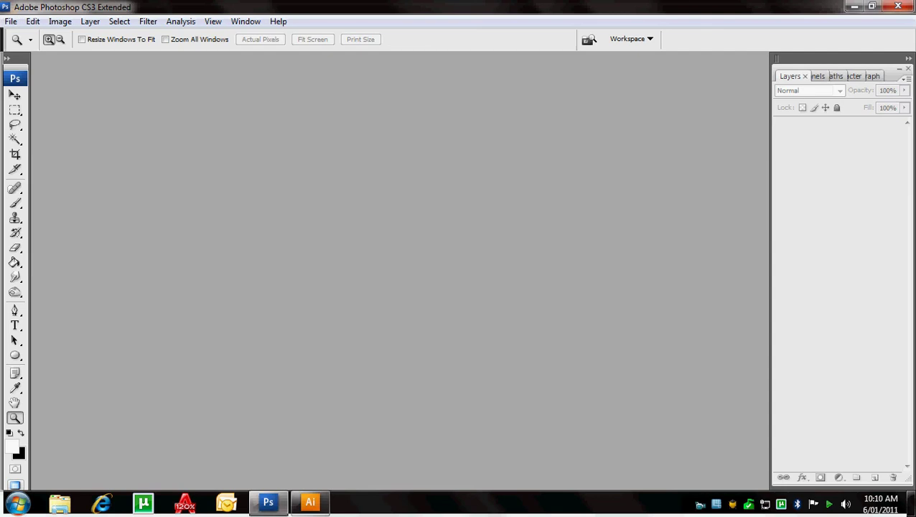
pyautogui.click(310, 502)
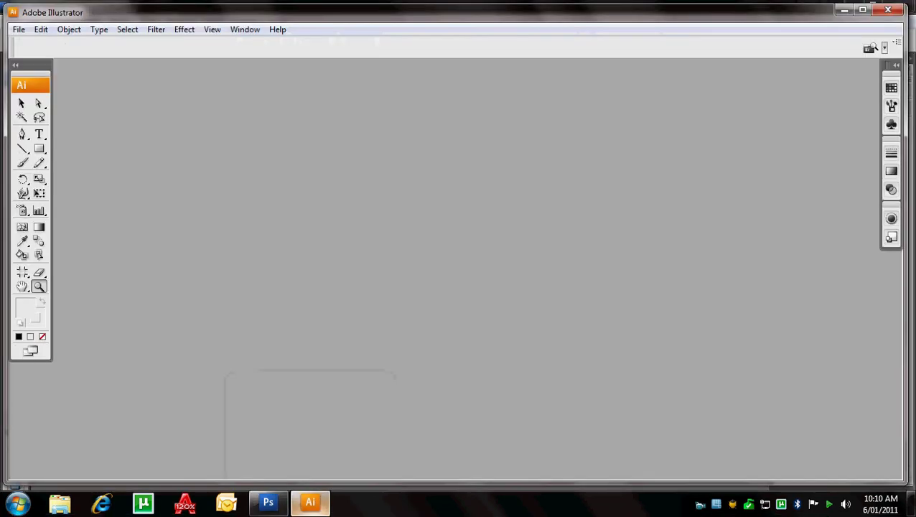
pyautogui.press('super+Up')
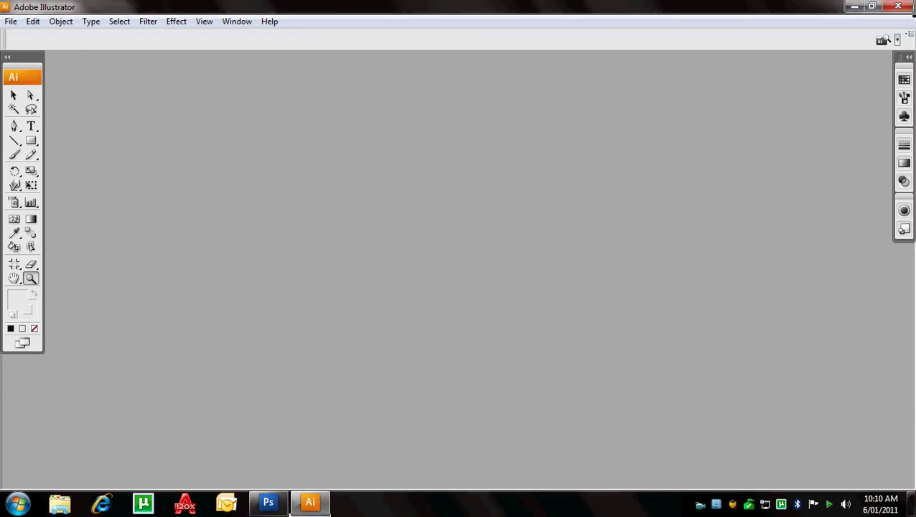
pyautogui.click(268, 502)
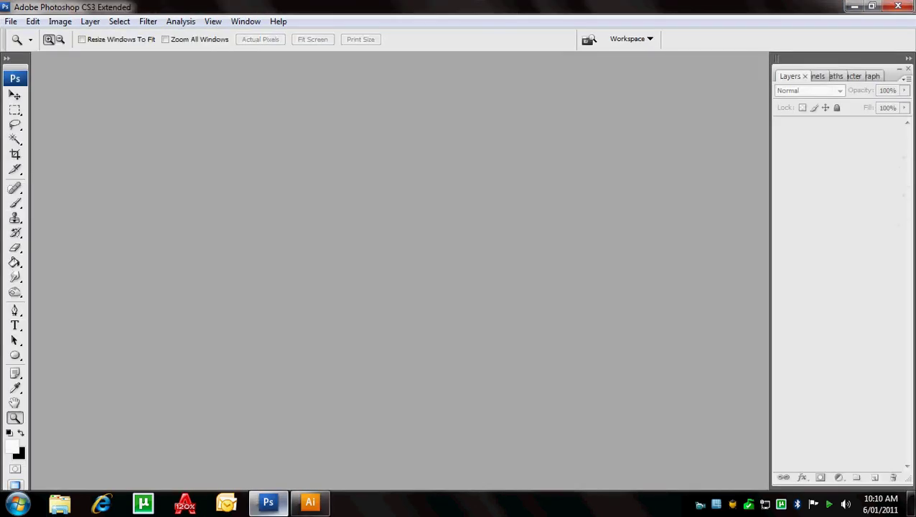
pyautogui.moveTo(311, 502)
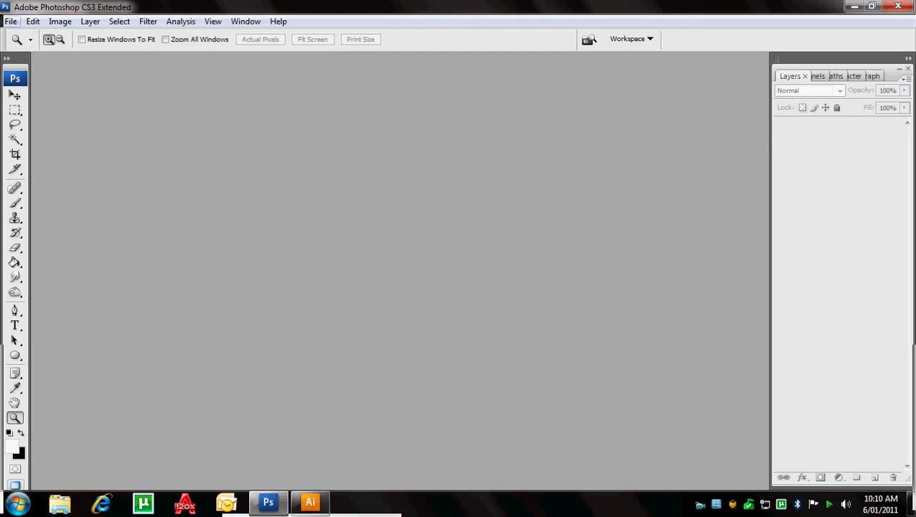
# Start importing an image from the CanoScan LiDE 600F scanner.
pyautogui.click(11, 21)
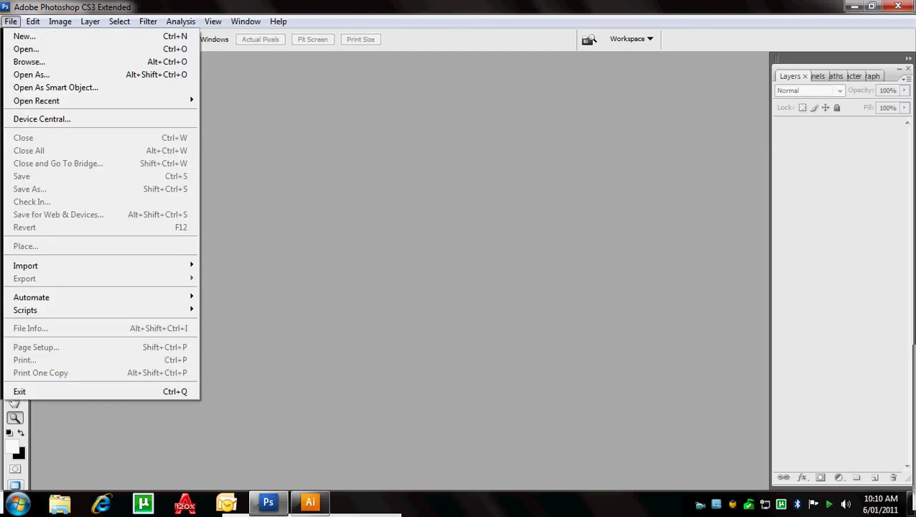
pyautogui.moveTo(43, 265)
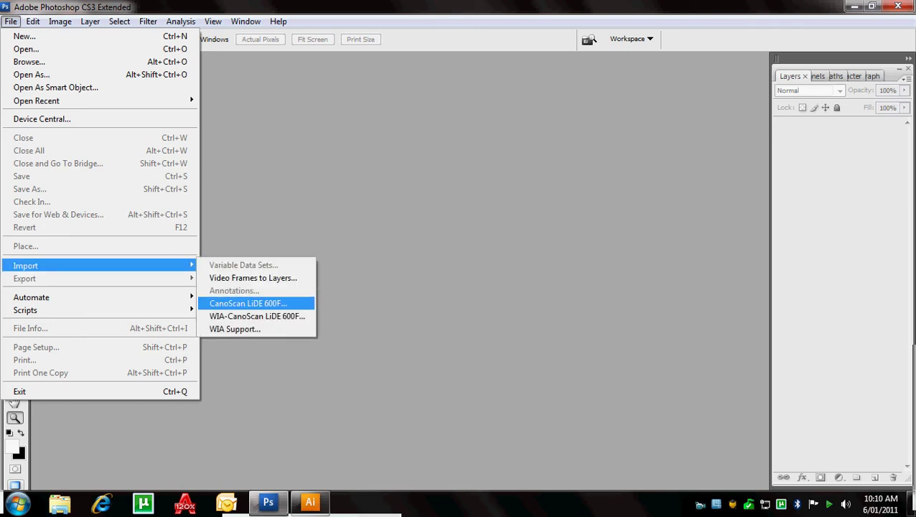
pyautogui.click(247, 303)
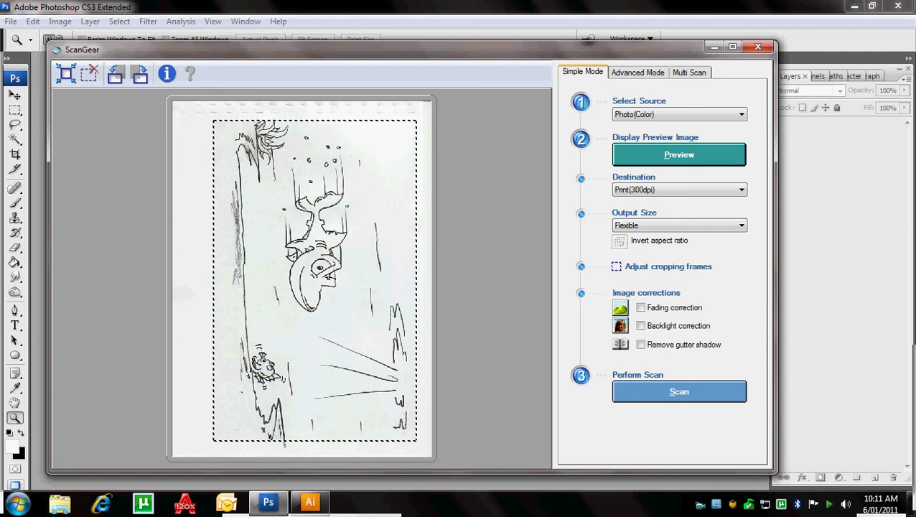
# Adjust the cropping frame around the shark drawing in the scan preview.
pyautogui.click(488, 280)
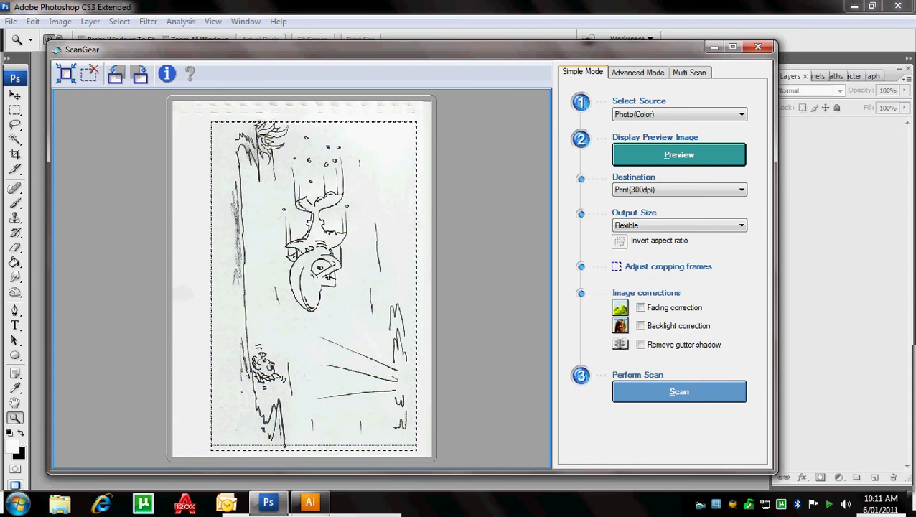
pyautogui.moveTo(268, 503)
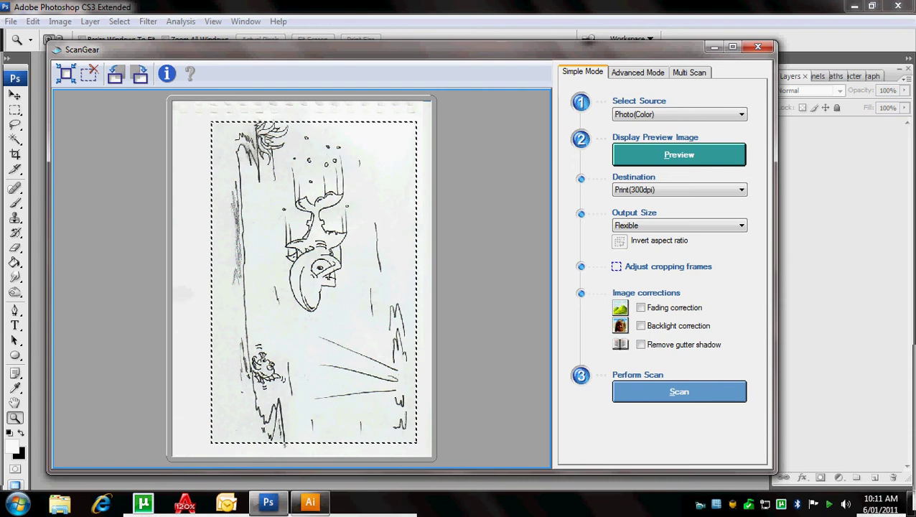
pyautogui.moveTo(313, 121); pyautogui.dragTo(314, 102)
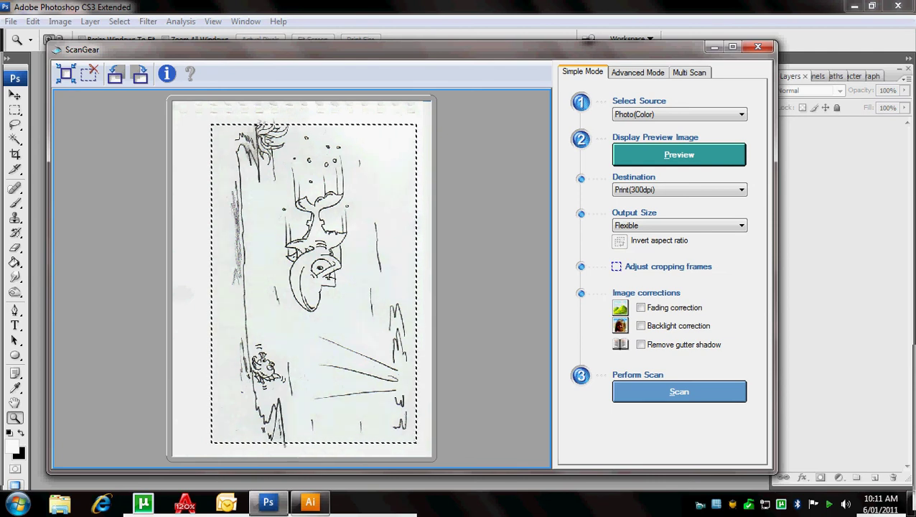
# Scan the cropped drawing with the source Photo(Color) and the destination Print(300dpi), and close the scanner dialog.
pyautogui.click(679, 115)
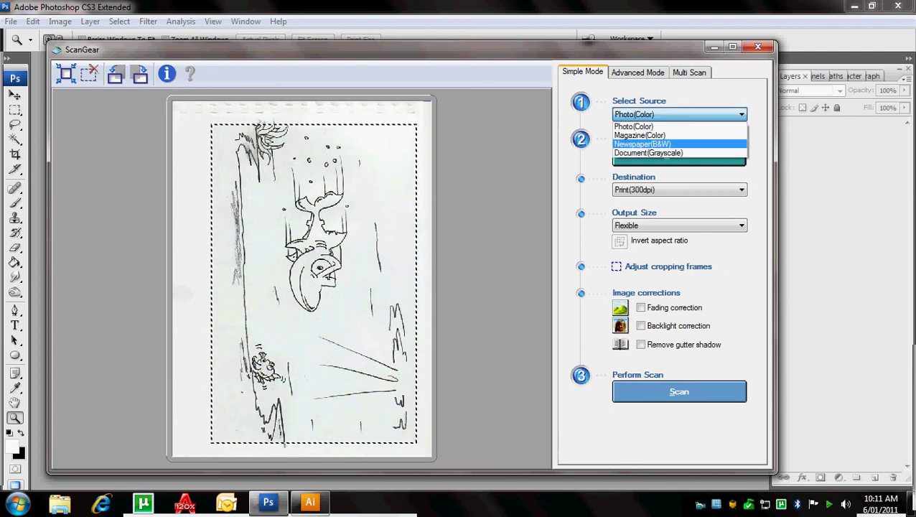
pyautogui.click(634, 127)
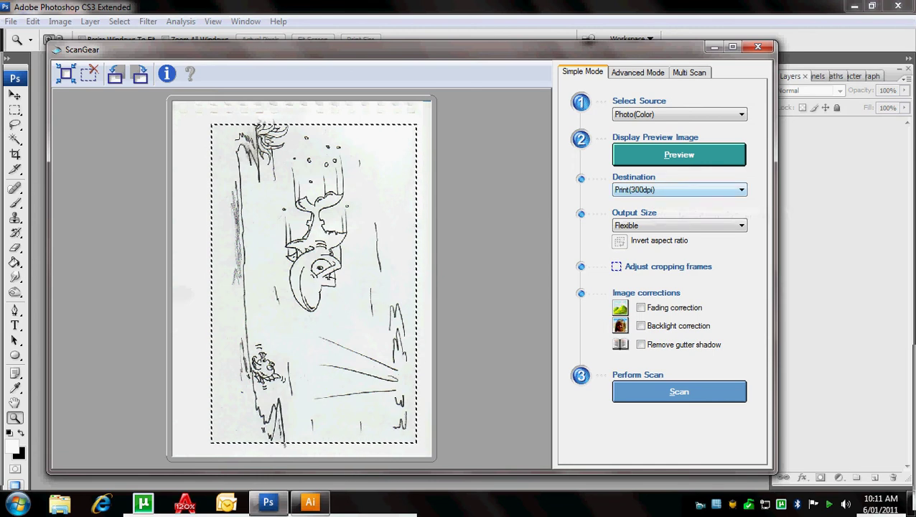
pyautogui.click(651, 190)
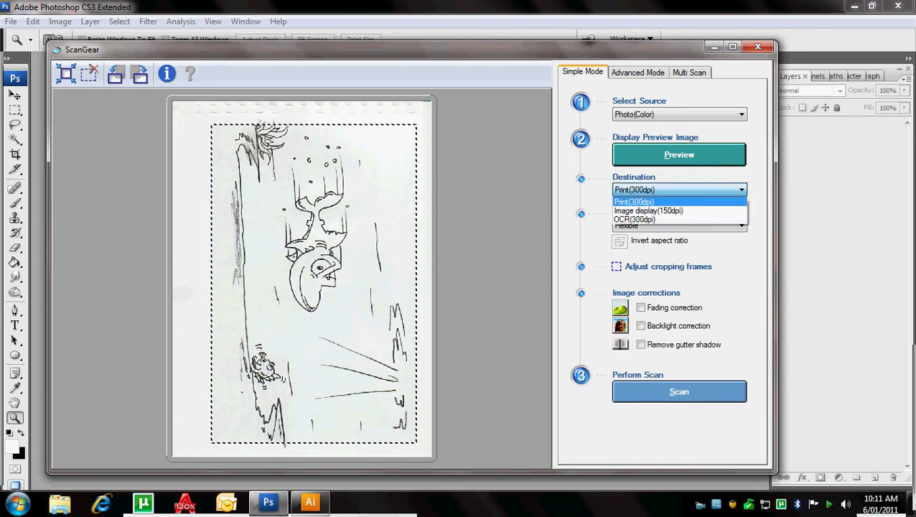
pyautogui.click(640, 202)
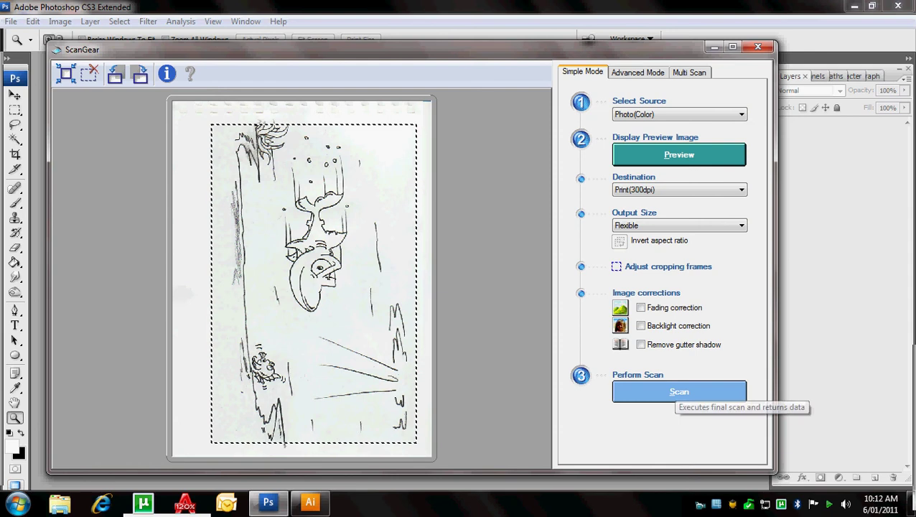
pyautogui.click(672, 393)
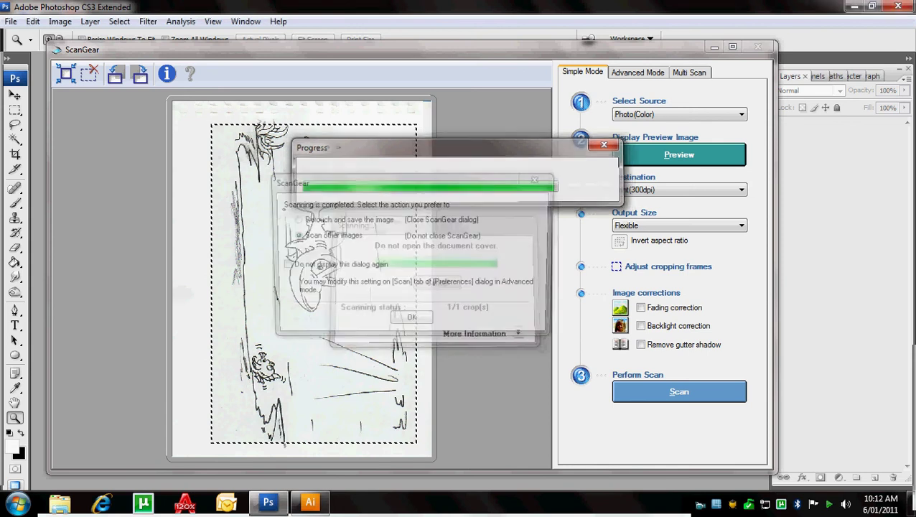
pyautogui.press('Return')
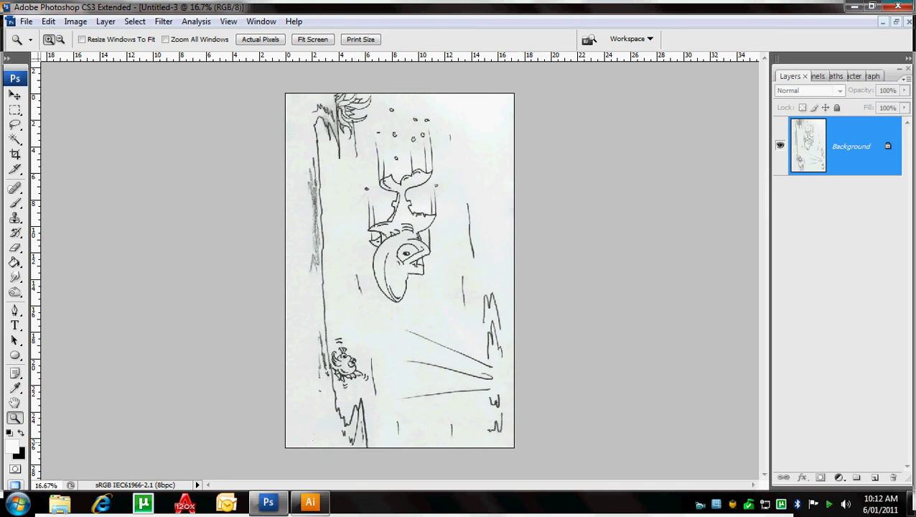
# Rotate the scanned drawing's canvas 90° counterclockwise.
pyautogui.click(76, 21)
pyautogui.moveTo(98, 158)
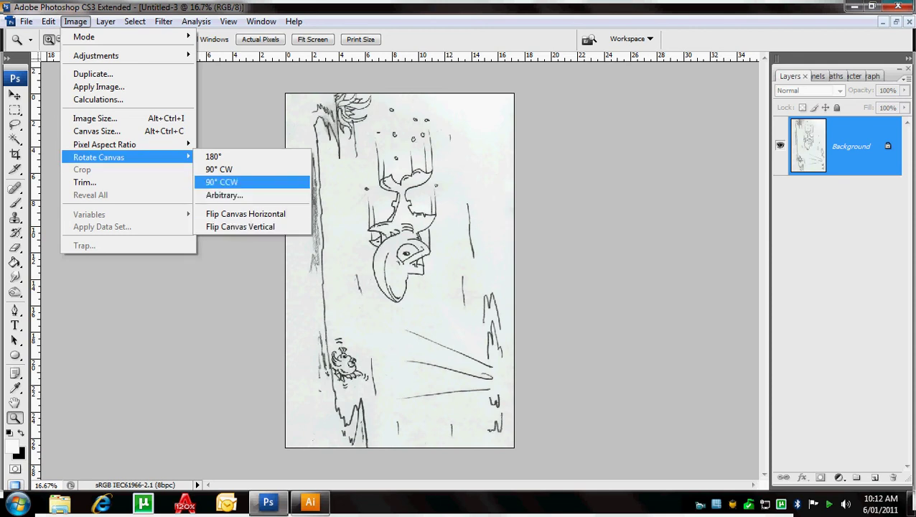
pyautogui.click(221, 182)
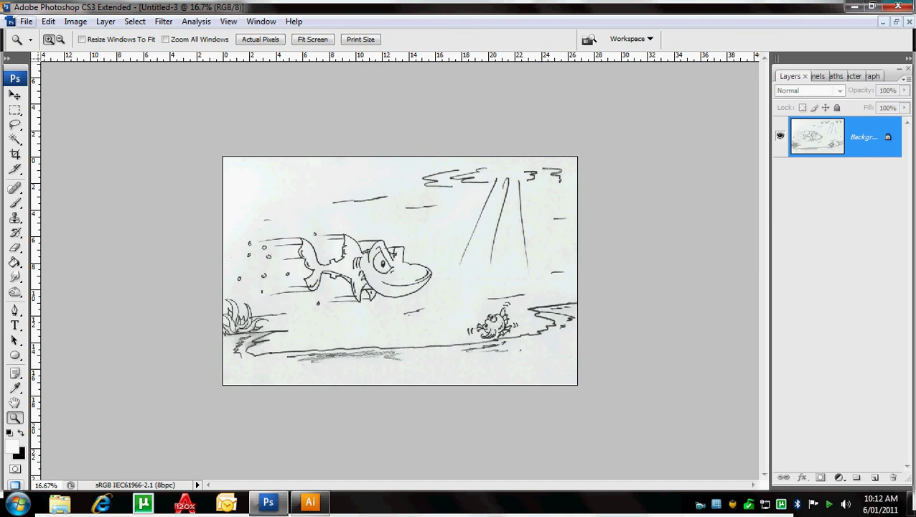
# Save the rotated scan as a JPEG over Pane 1.jpg in the Video folder with quality 10 and Baseline Optimized, and close it.
pyautogui.click(26, 21)
pyautogui.click(45, 189)
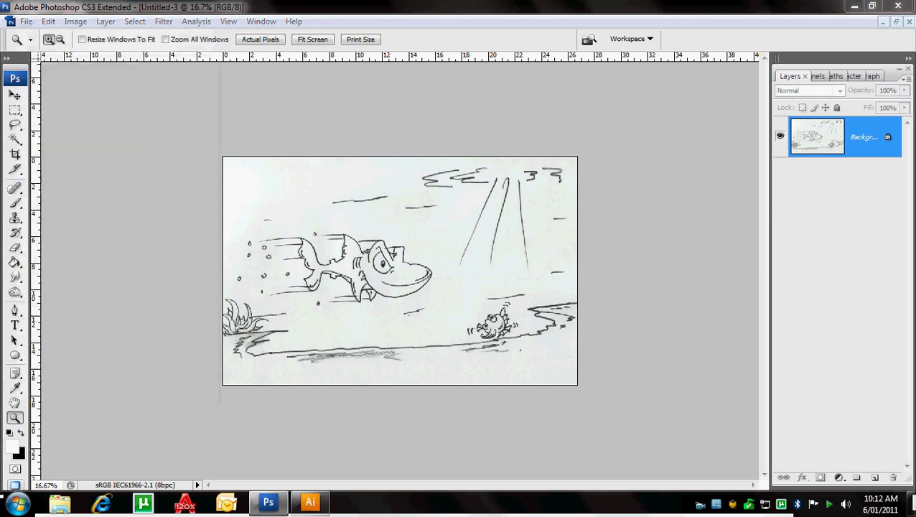
pyautogui.click(269, 115)
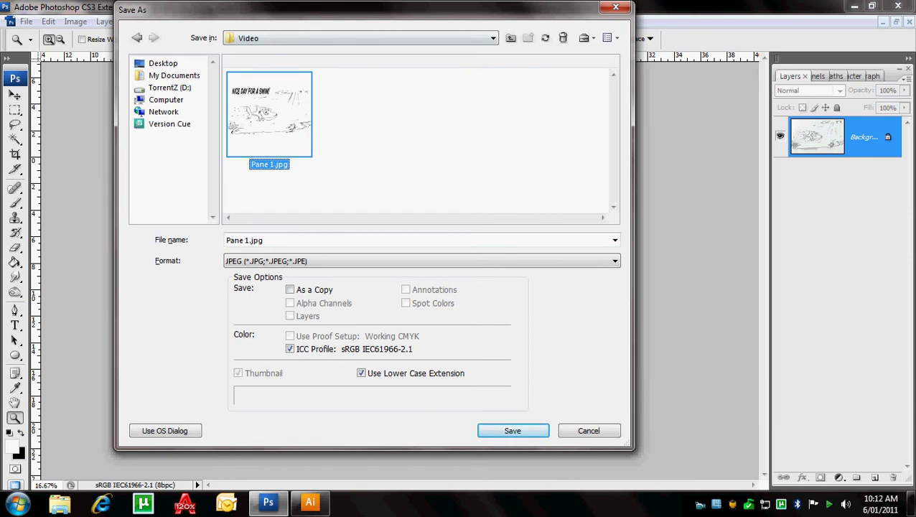
pyautogui.press('Return')
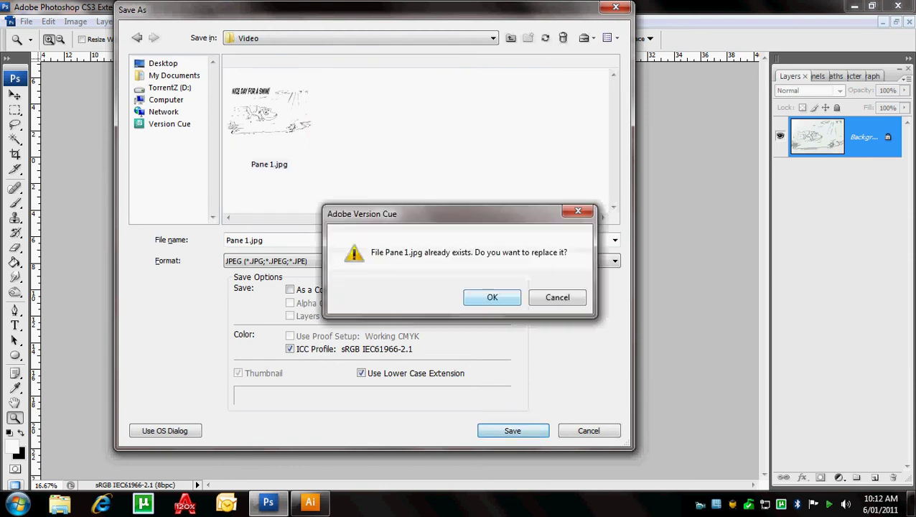
pyautogui.press('Return')
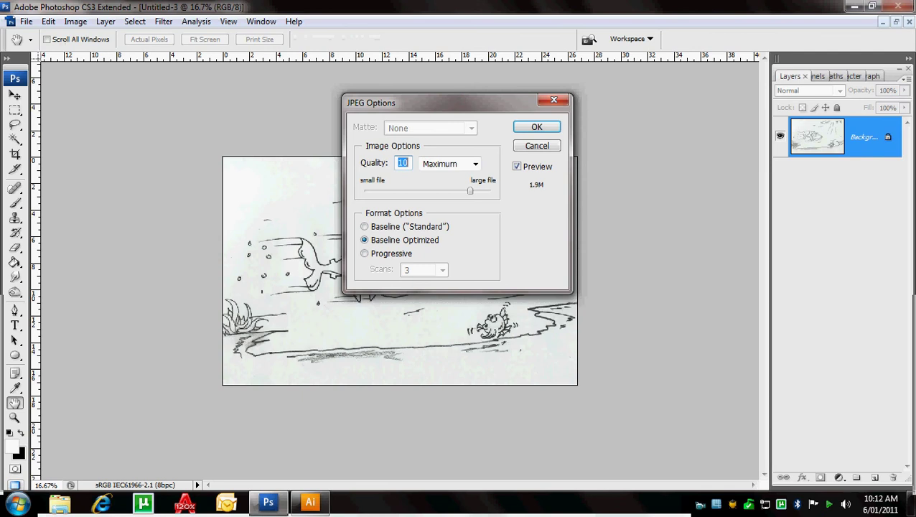
pyautogui.press('Return')
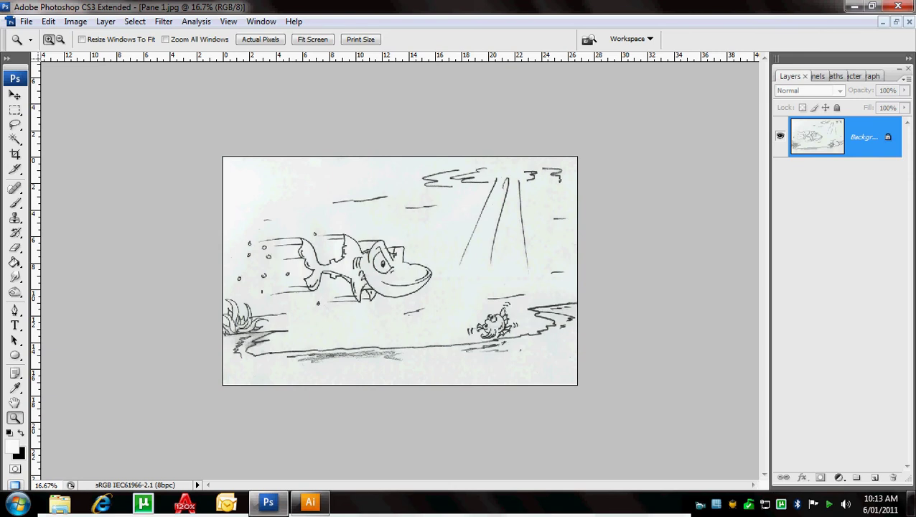
pyautogui.hotkey('ctrl', 'w')
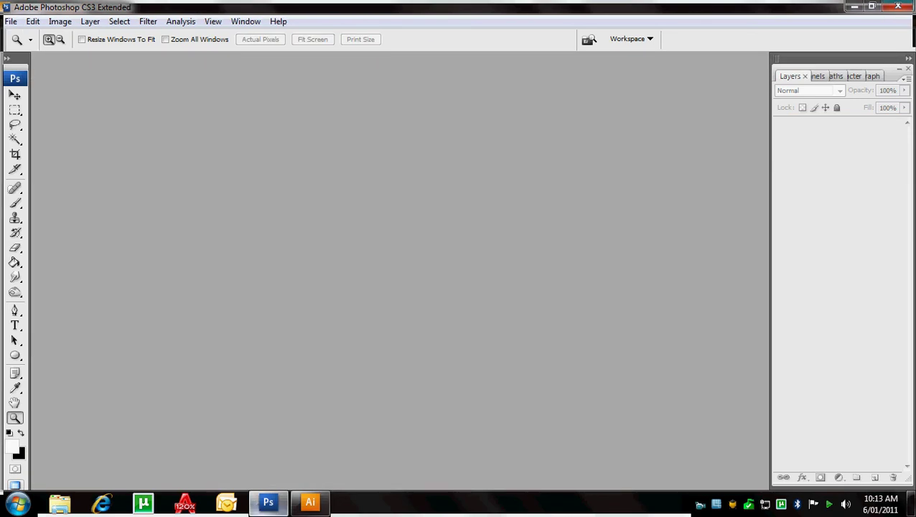
# Switch to Adobe Illustrator and create a new landscape A4 document, 29.7 by 21 cm.
pyautogui.click(310, 503)
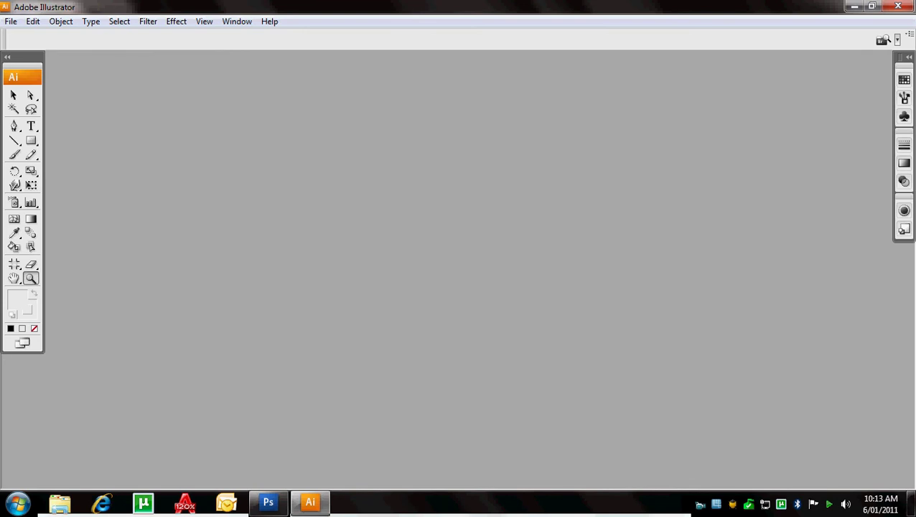
pyautogui.click(11, 21)
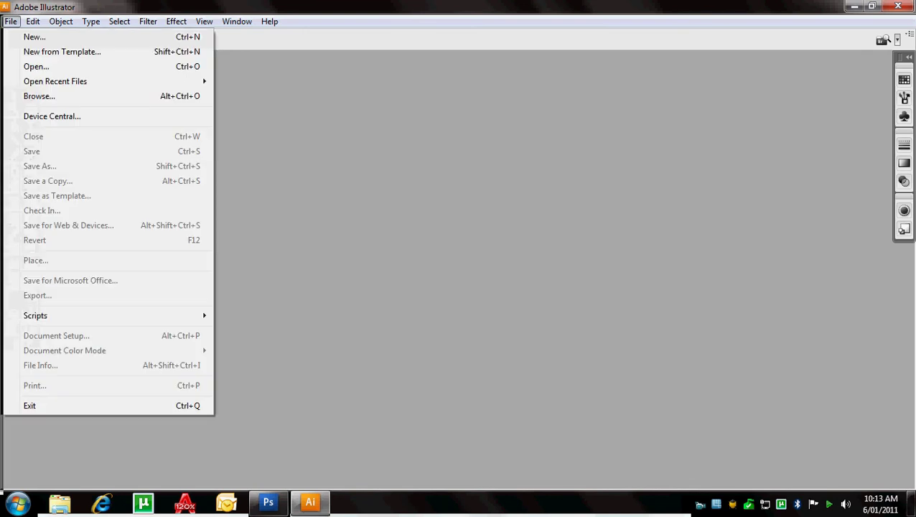
pyautogui.click(34, 37)
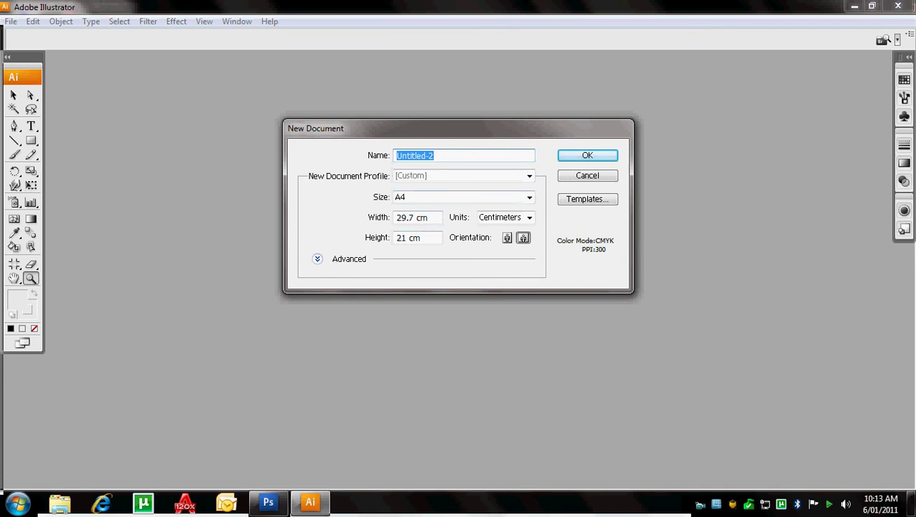
pyautogui.press('Return')
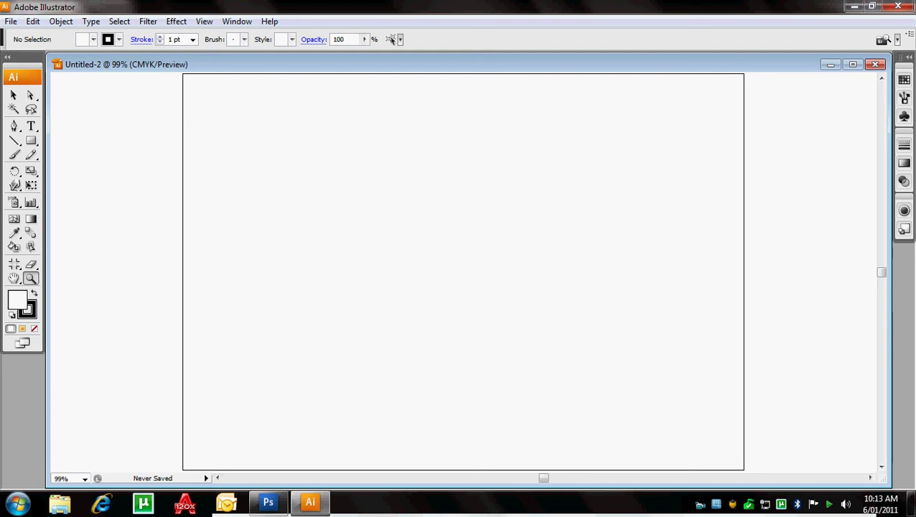
pyautogui.moveTo(463, 271); pyautogui.dragTo(380, 276)
pyautogui.hscroll(2, 334, 273)
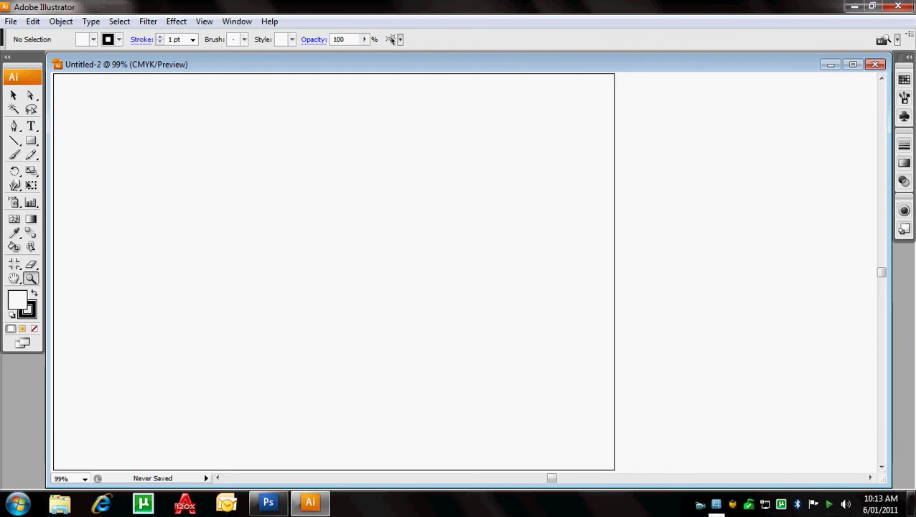
# Place Pane 1.jpg from the Video folder into the document as a linked file.
pyautogui.click(11, 21)
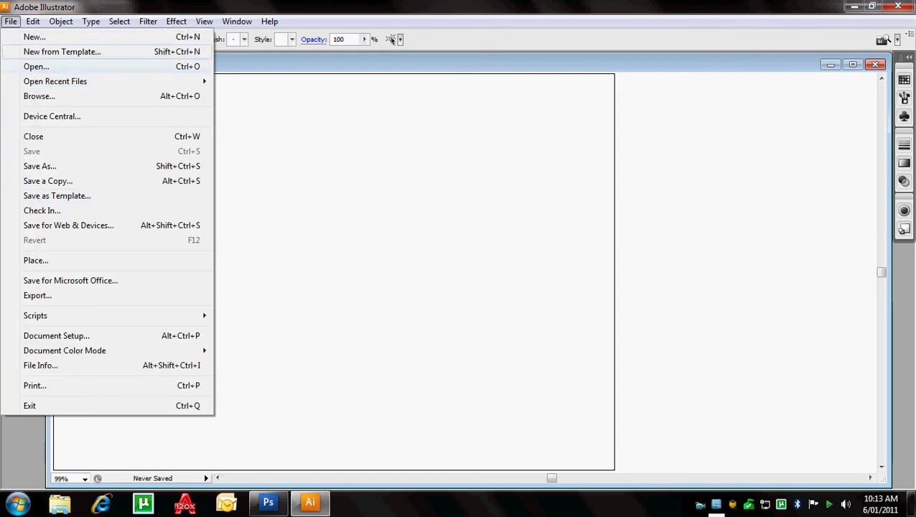
pyautogui.moveTo(5, 82)
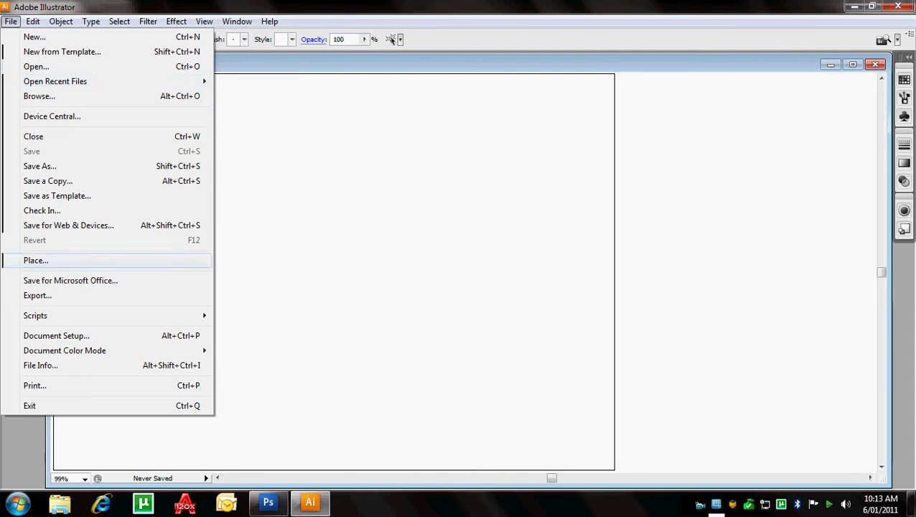
pyautogui.click(35, 260)
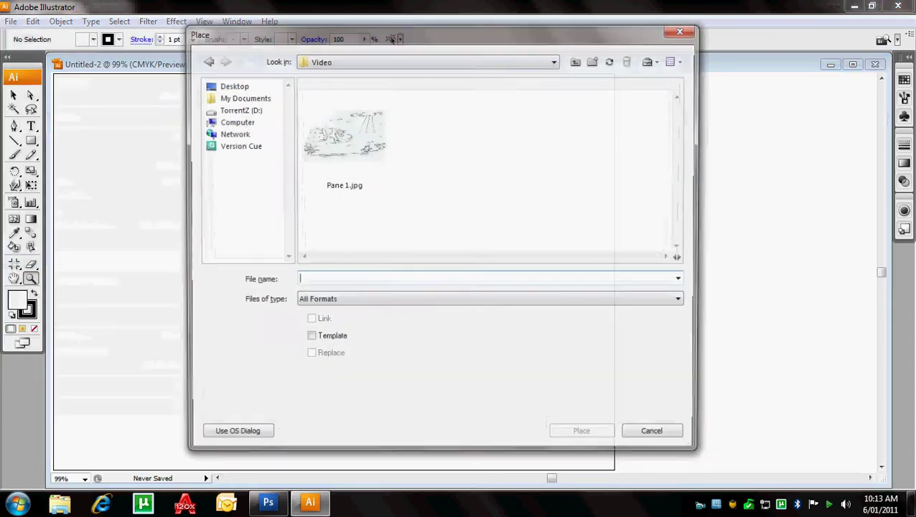
pyautogui.click(316, 162)
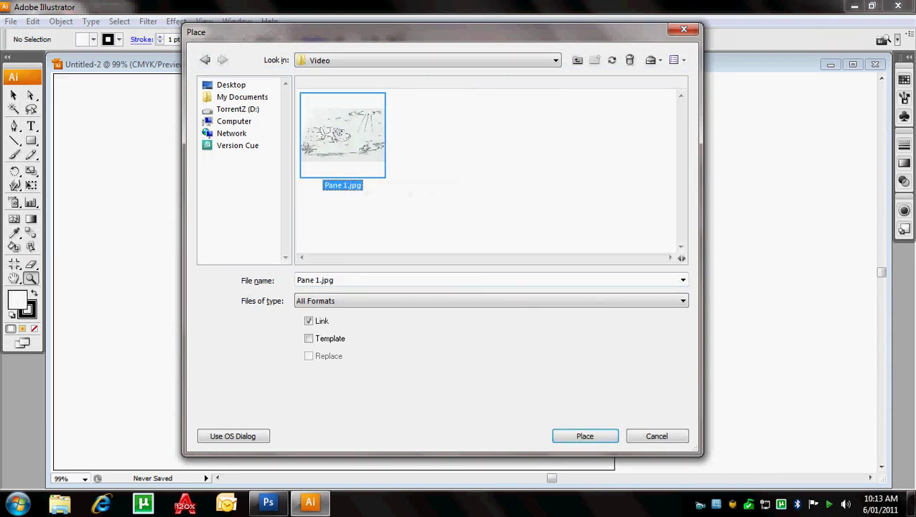
pyautogui.press('Return')
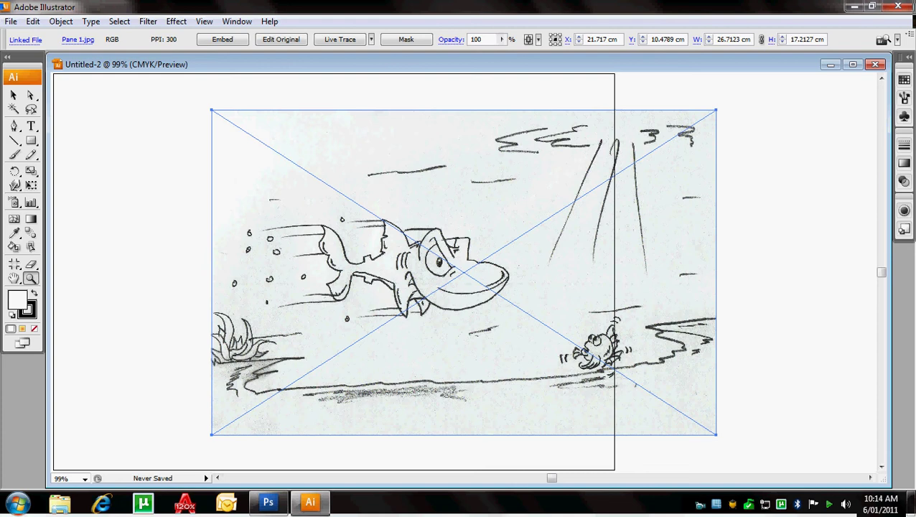
# Move the placed drawing onto the middle of the artboard, at about X 14.8 cm and Y 10.5 cm, and deselect it.
pyautogui.press('y')
pyautogui.press('v')
pyautogui.click(13, 95)
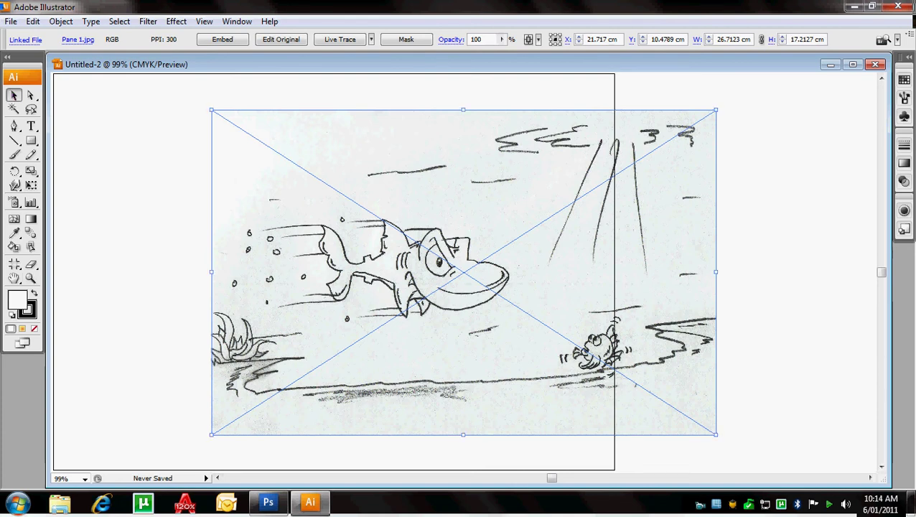
pyautogui.moveTo(463, 272); pyautogui.dragTo(300, 289)
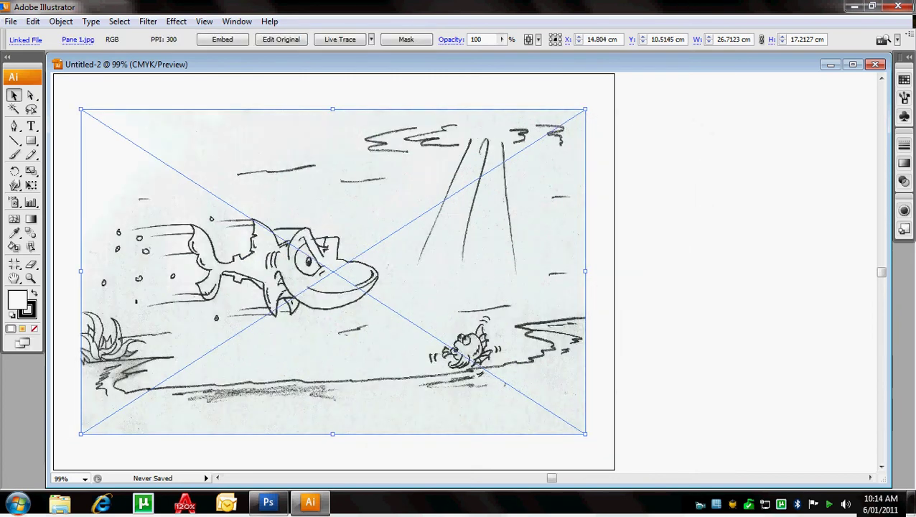
pyautogui.hotkey('ctrl', 'shift', 'a')
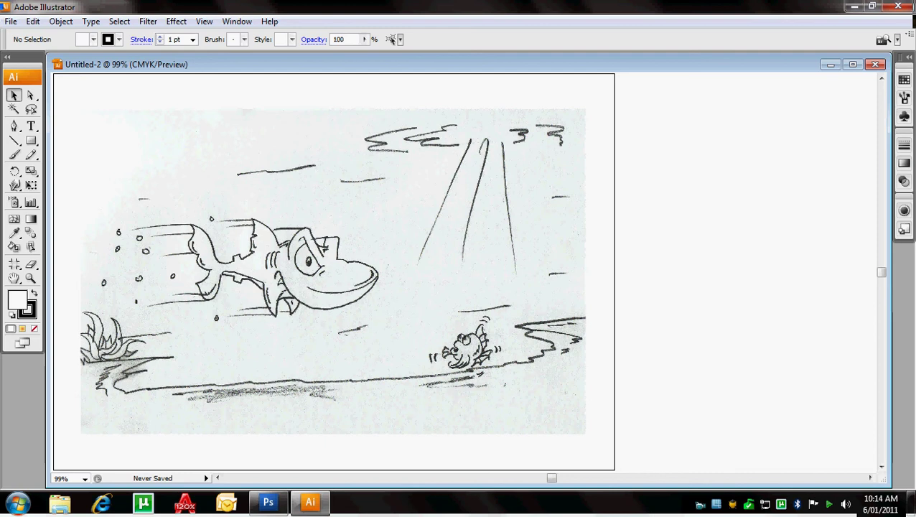
# Live Trace the placed drawing with the default preset and deselect it.
pyautogui.hotkey('ctrl', 'a')
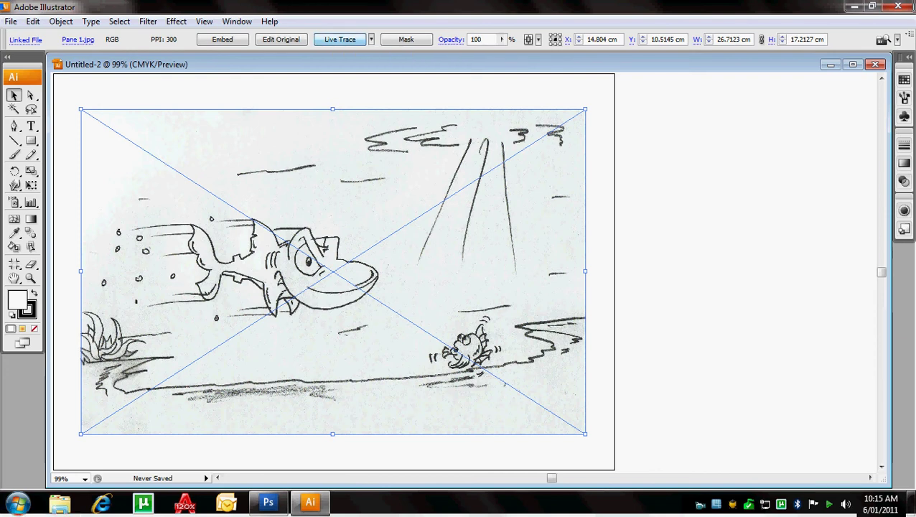
pyautogui.click(340, 39)
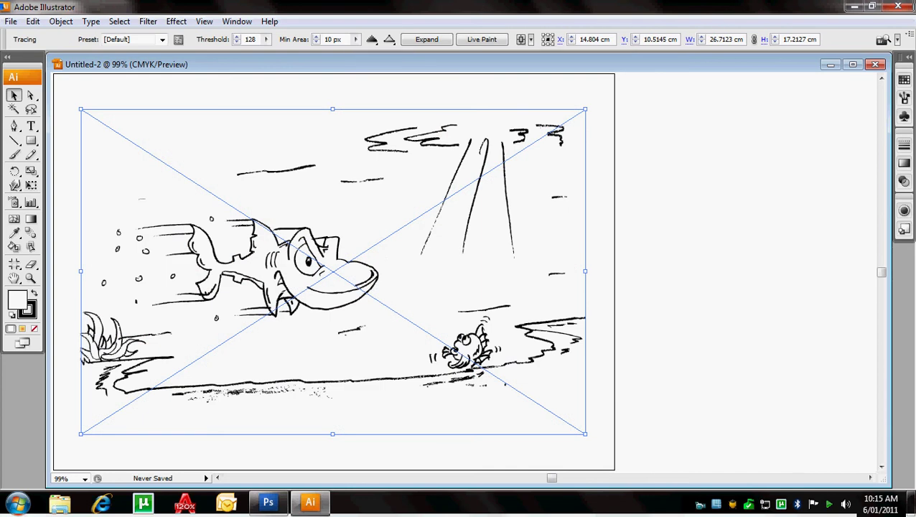
pyautogui.hotkey('ctrl', 'shift', 'a')
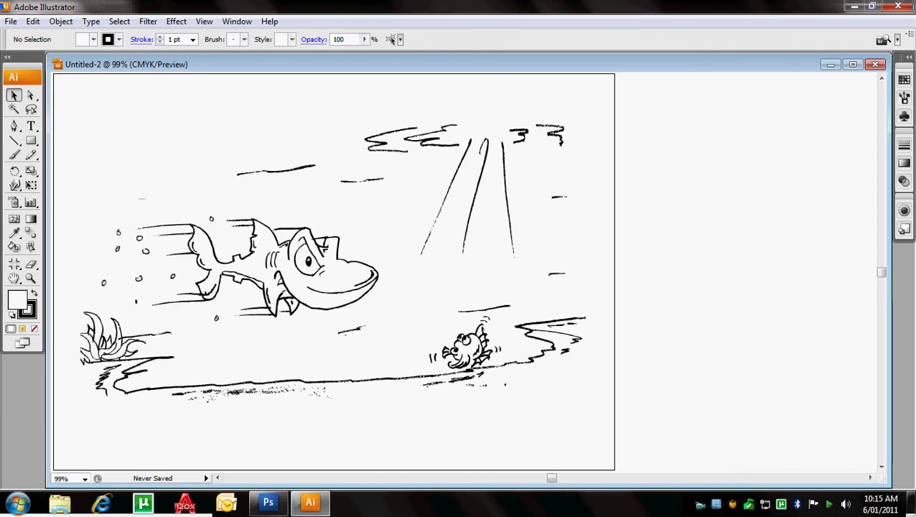
# Reselect the traced drawing and try the Hand Drawn Sketch tracing preset on it.
pyautogui.hotkey('ctrl', 'a')
pyautogui.click(392, 40)
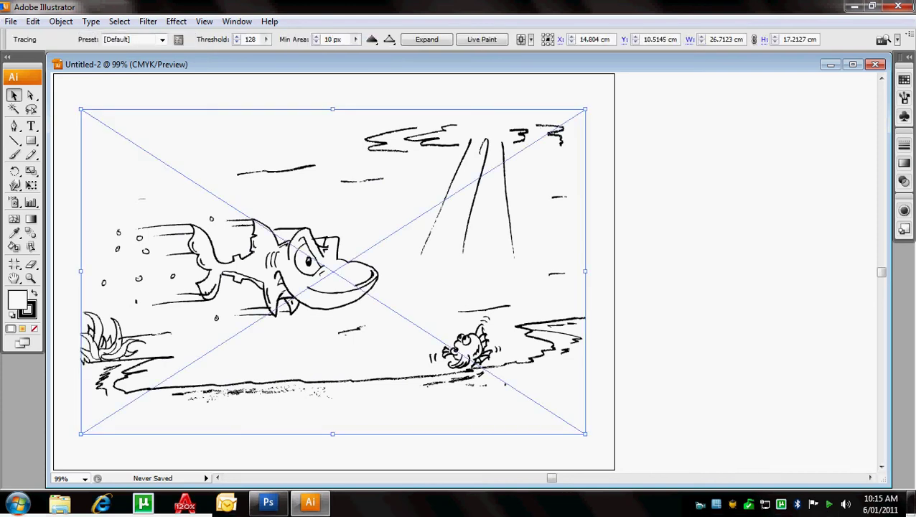
pyautogui.click(162, 40)
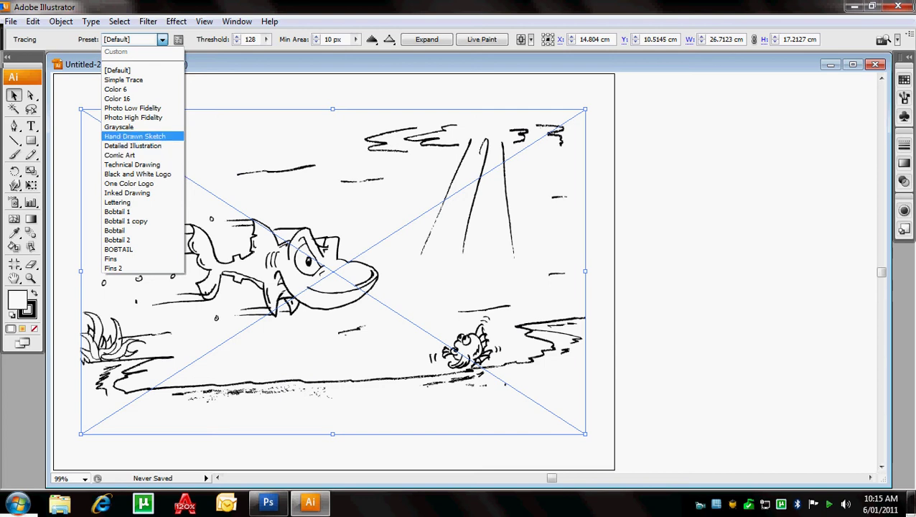
pyautogui.press('Escape')
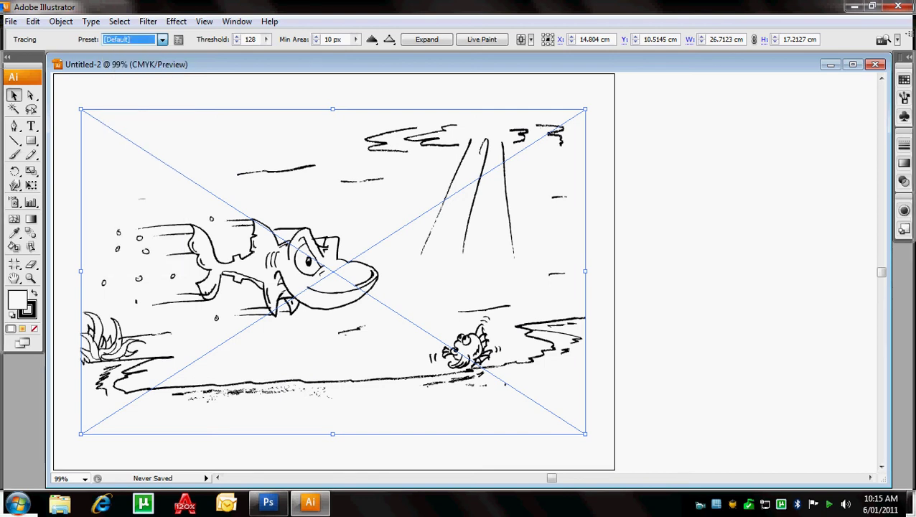
pyautogui.press('h')
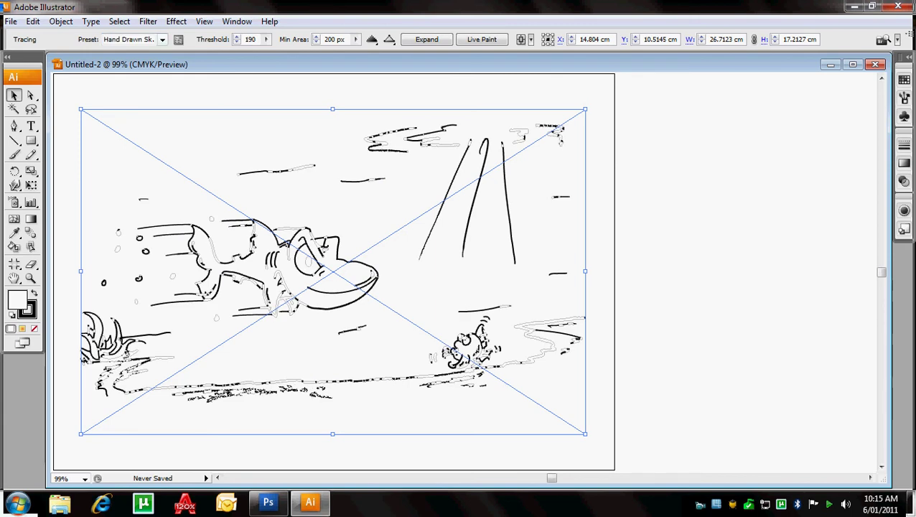
# Apply the Comic Art preset to the tracing and open its detailed tracing options beside the drawing.
pyautogui.click(163, 39)
pyautogui.click(120, 156)
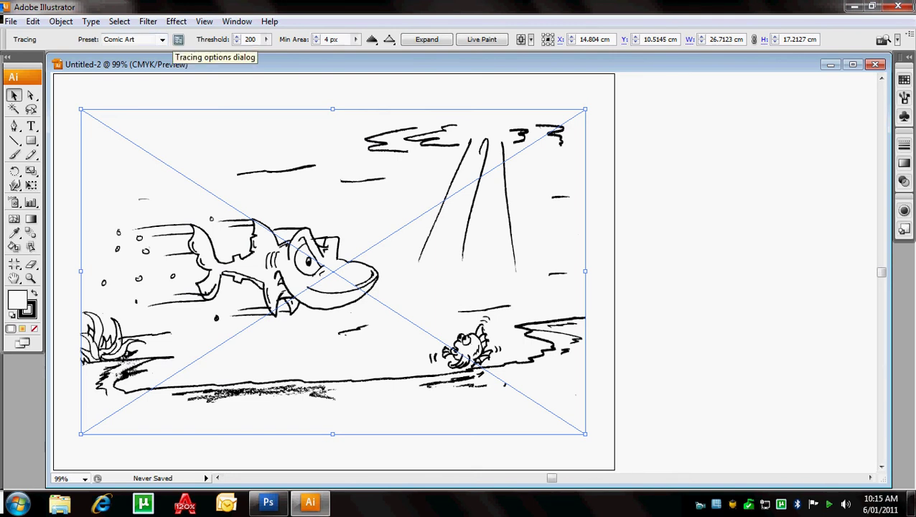
pyautogui.click(178, 40)
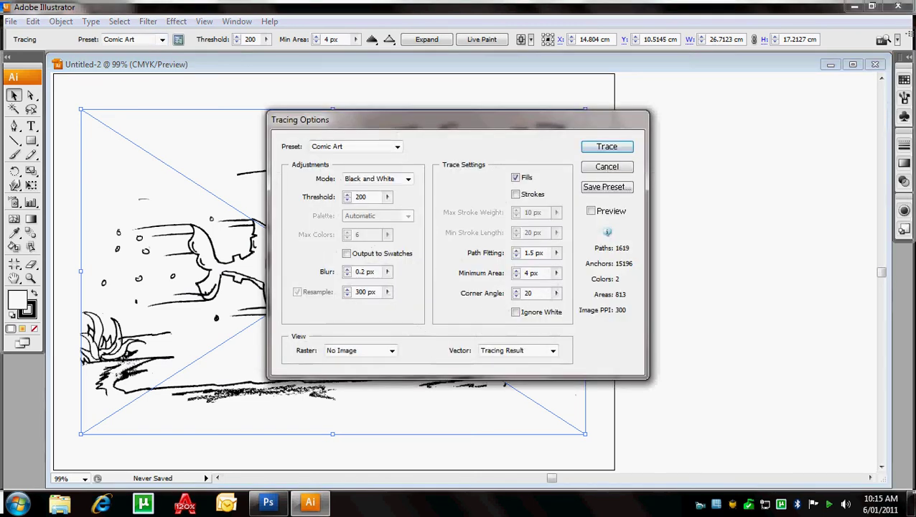
pyautogui.moveTo(460, 120)
pyautogui.mouseDown()
pyautogui.moveTo(773, 101)
pyautogui.moveTo(680, 61)
pyautogui.mouseUp()
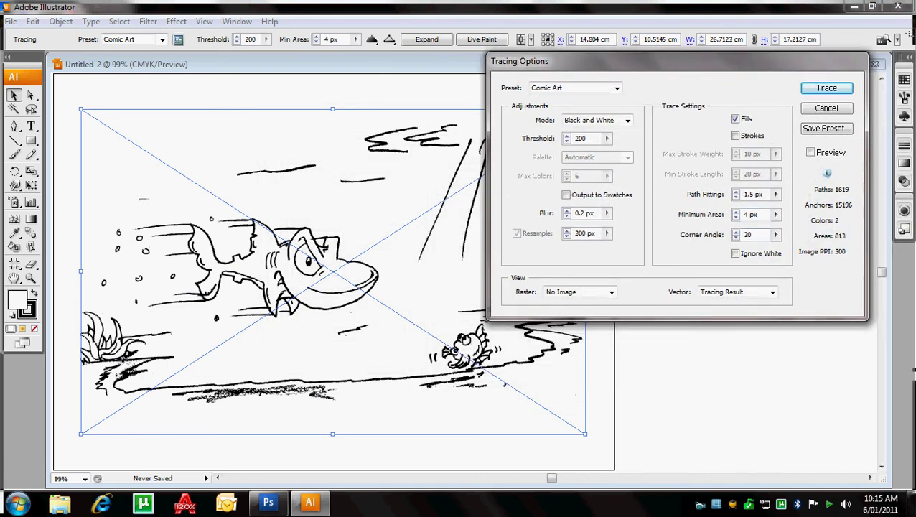
pyautogui.click(621, 122)
pyautogui.click(617, 88)
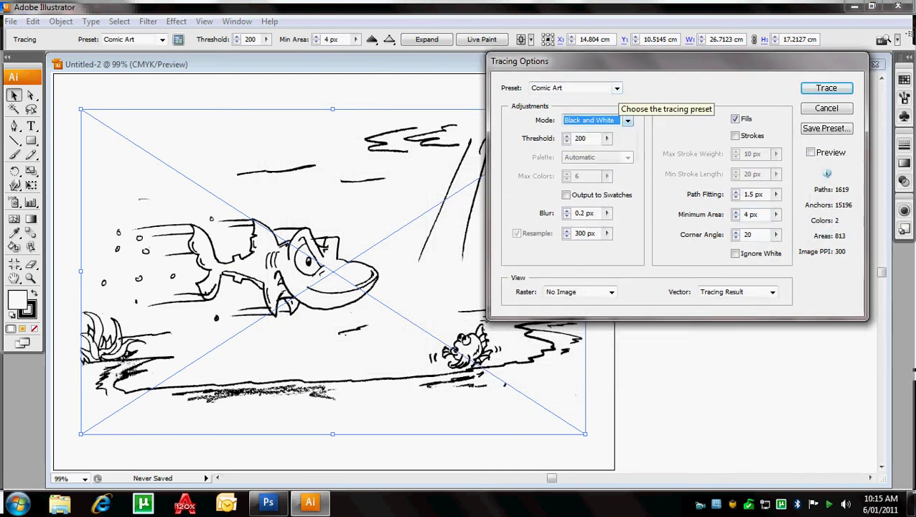
pyautogui.click(617, 89)
pyautogui.click(617, 88)
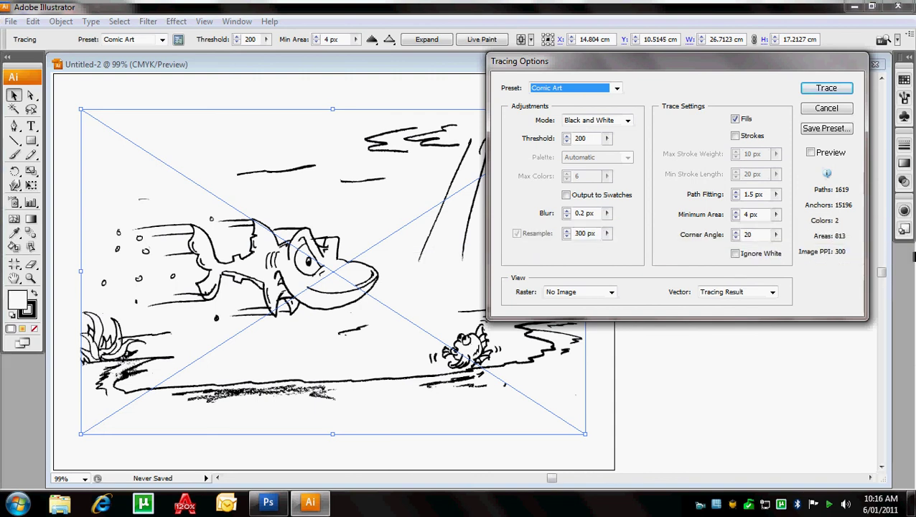
# Turn on the preview in the tracing options and set the resample resolution to 537 px.
pyautogui.moveTo(567, 61)
pyautogui.mouseDown()
pyautogui.moveTo(695, 47)
pyautogui.moveTo(528, 67)
pyautogui.mouseUp()
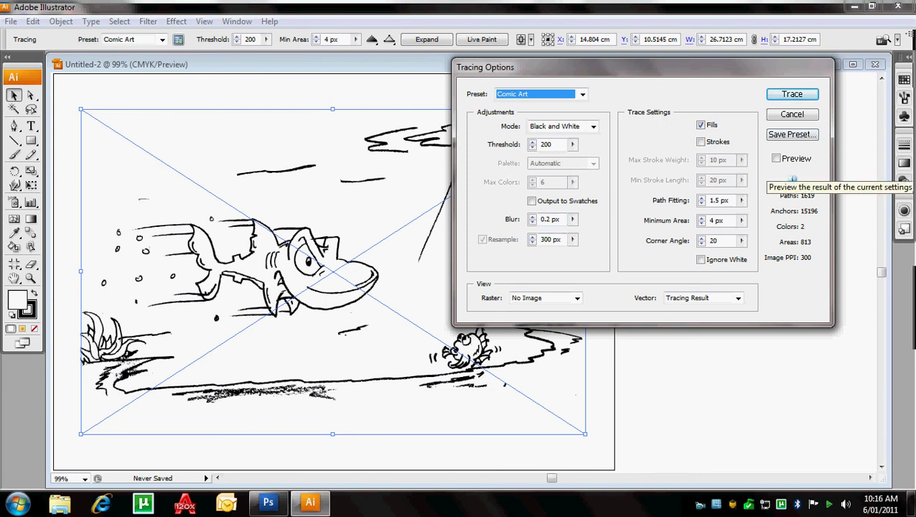
pyautogui.click(776, 158)
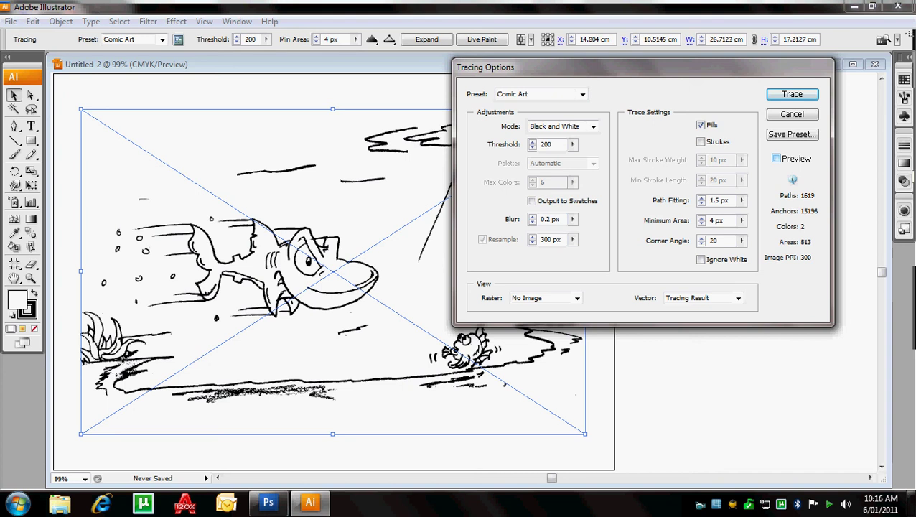
pyautogui.press('space')
pyautogui.click(573, 240)
pyautogui.moveTo(536, 255); pyautogui.dragTo(564, 255)
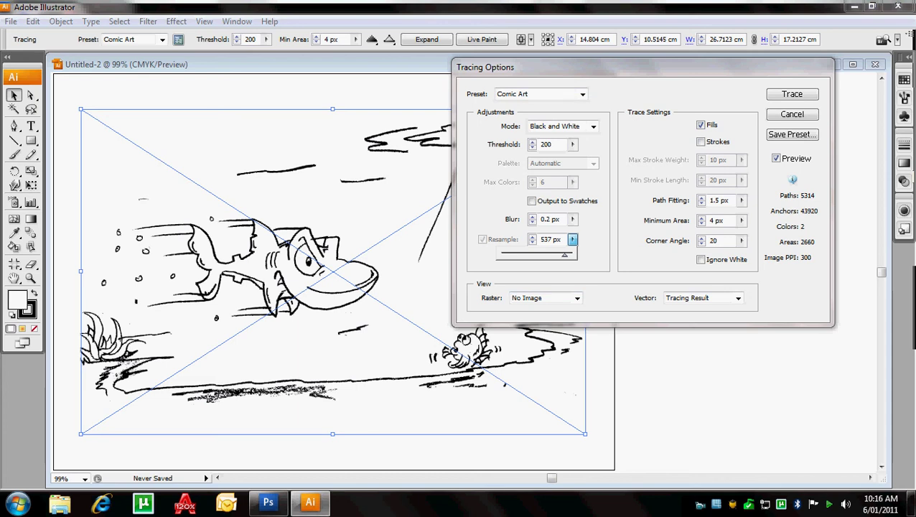
pyautogui.click(792, 114)
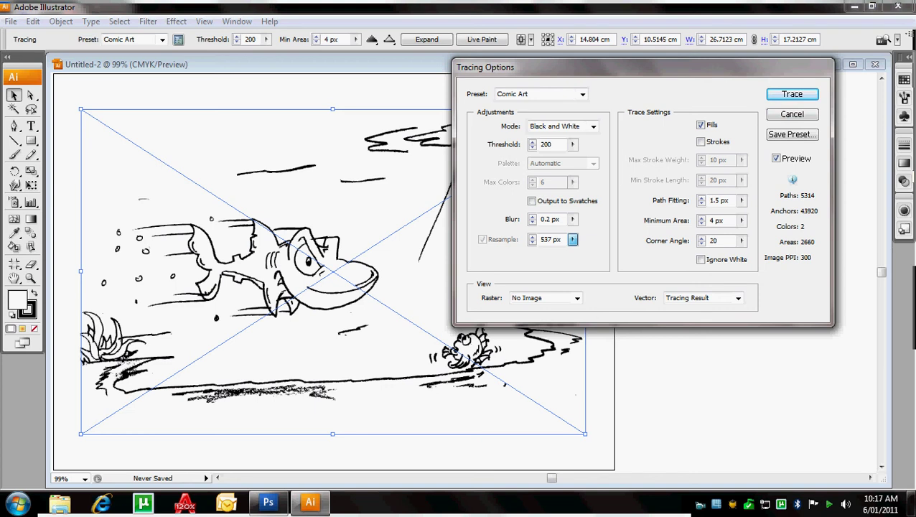
# Run the trace with the current tracing options, and reapply the Comic Art preset to the drawing.
pyautogui.press('Return')
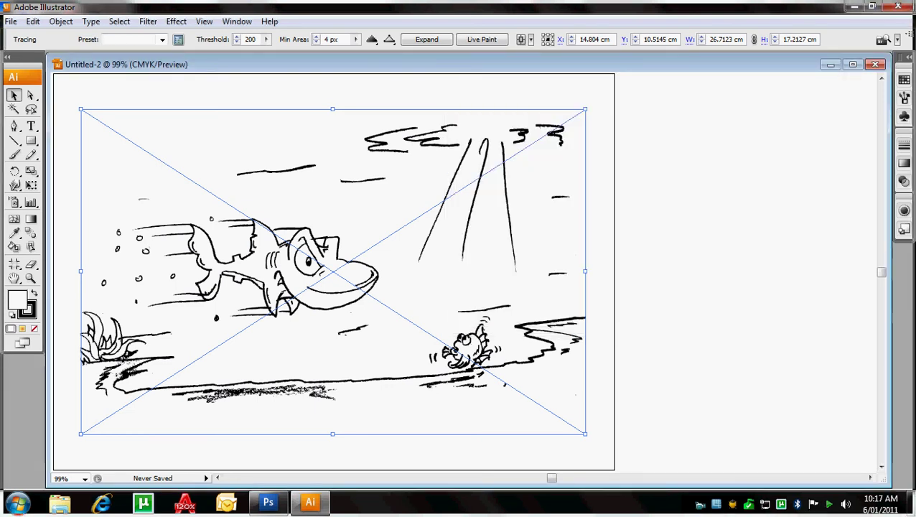
pyautogui.click(162, 39)
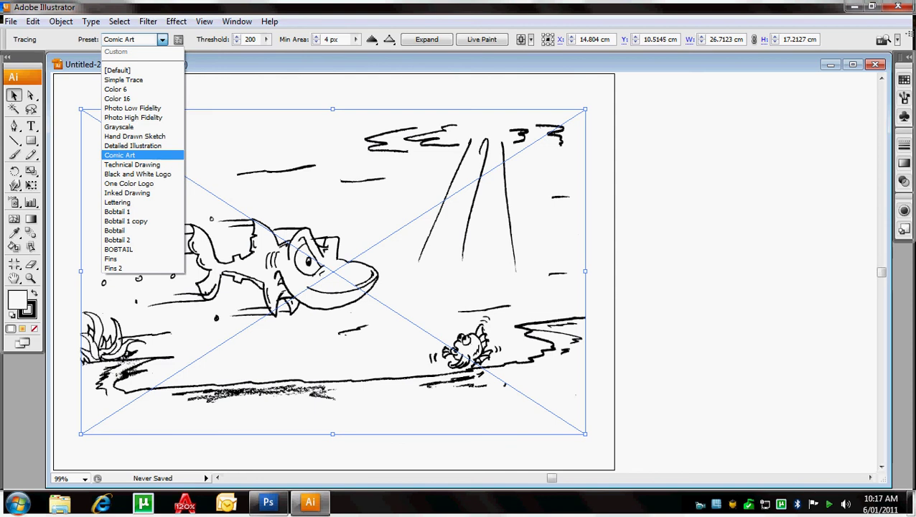
pyautogui.click(119, 155)
# Check how the tracing settings can be saved as a preset, leaving the tracing options without saving or changing anything.
pyautogui.click(178, 39)
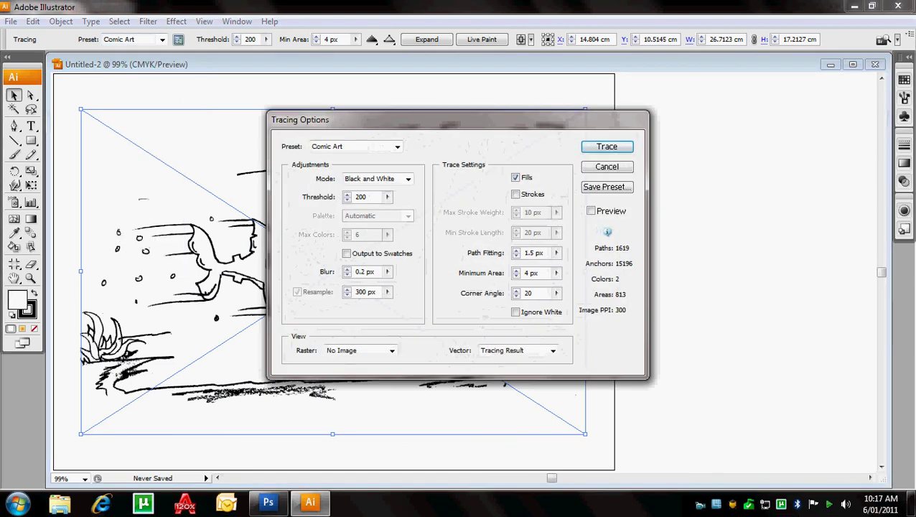
pyautogui.click(607, 186)
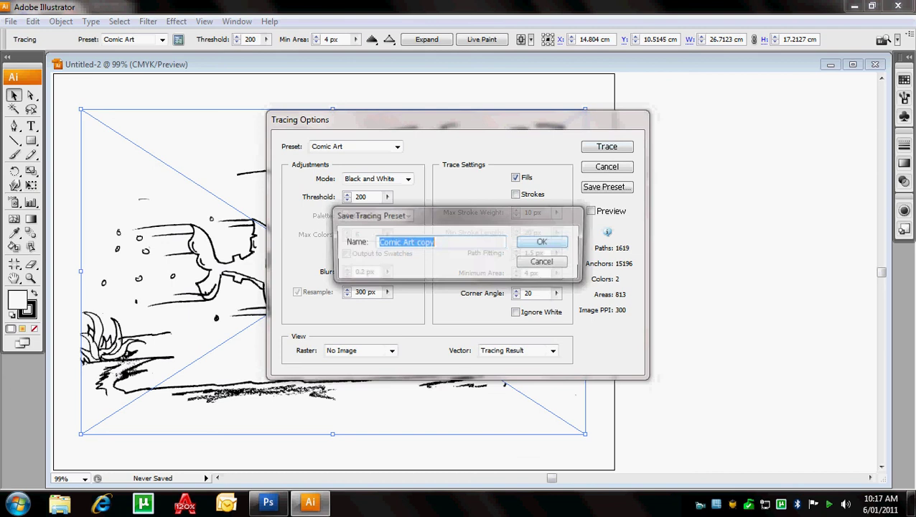
pyautogui.click(545, 263)
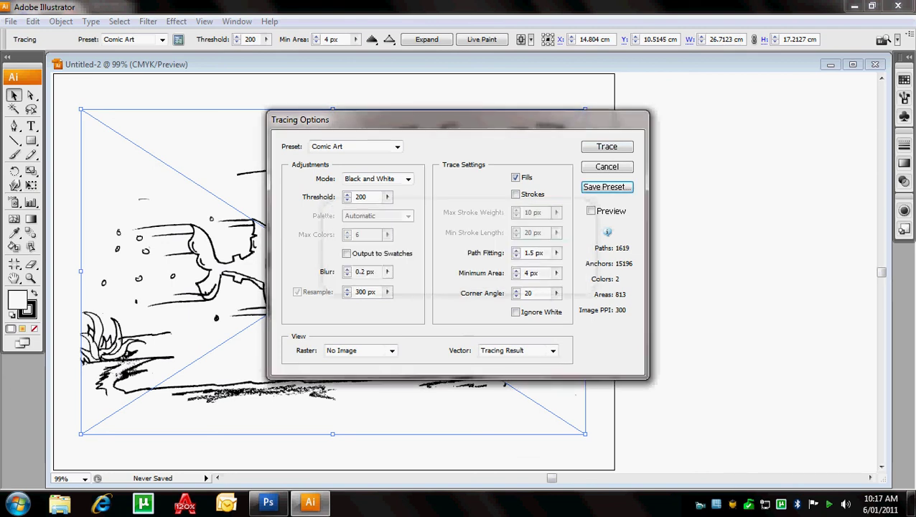
pyautogui.click(607, 166)
# Apply the Fins 2 tracing preset to the traced drawing.
pyautogui.click(162, 40)
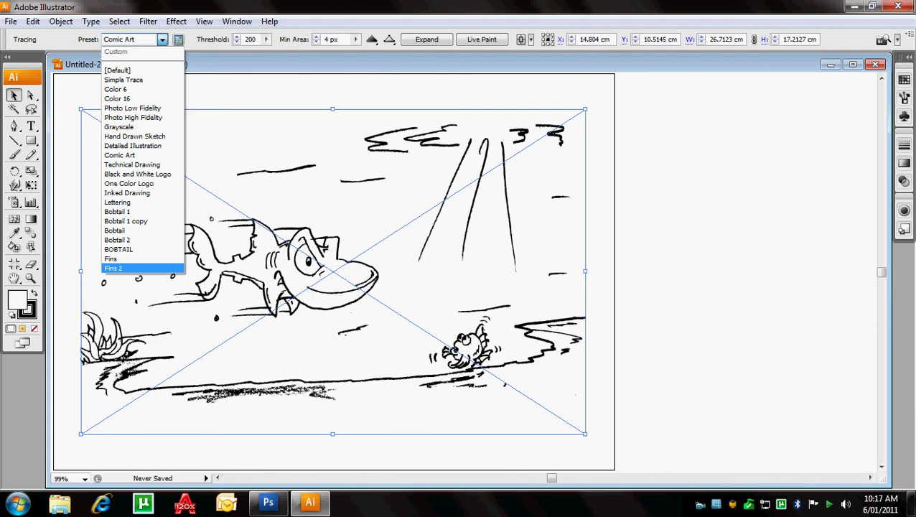
pyautogui.press('Escape')
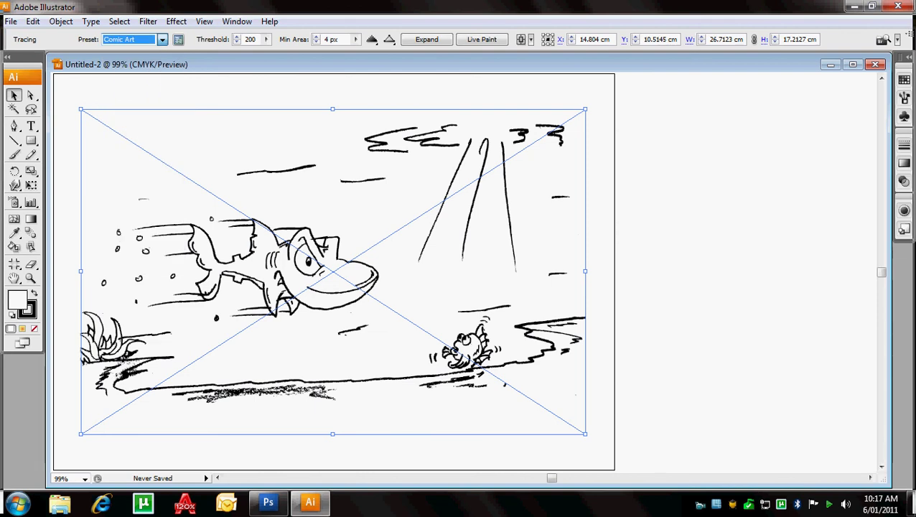
pyautogui.press('Down')
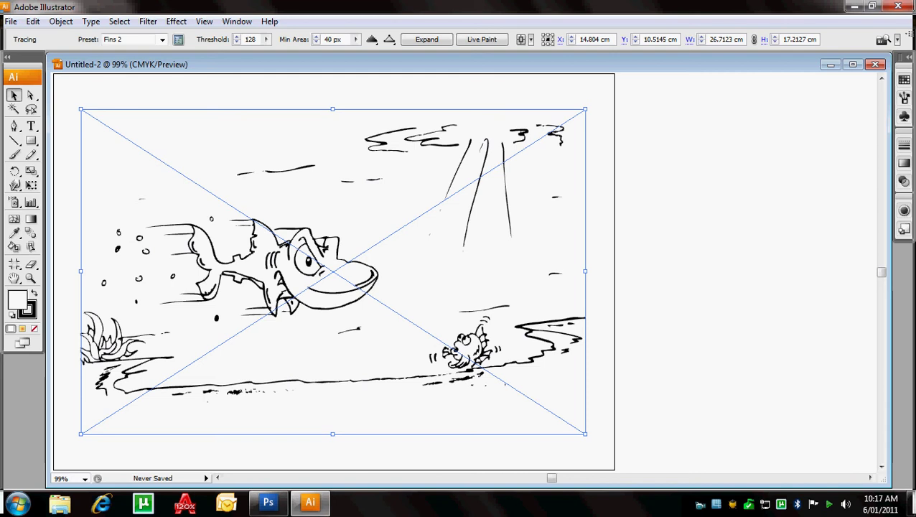
# Set the tracing threshold to 111 and deselect the drawing.
pyautogui.click(266, 40)
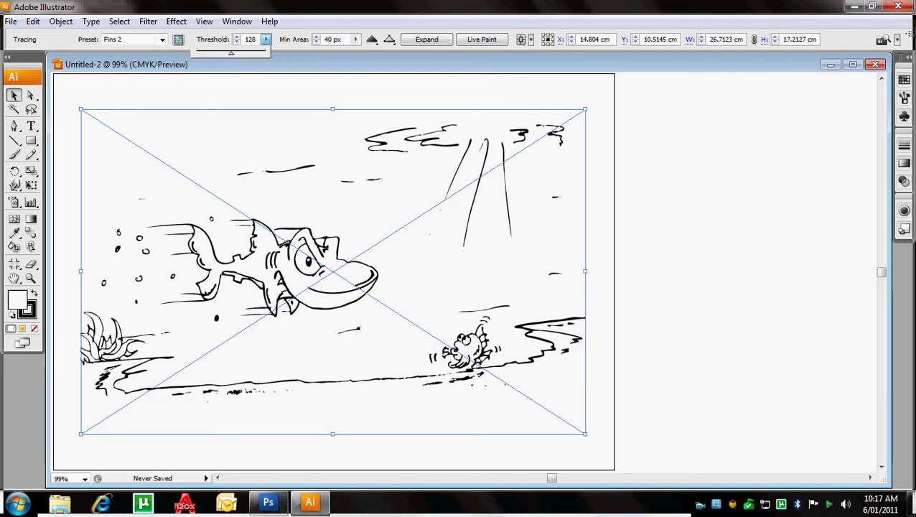
pyautogui.moveTo(231, 53); pyautogui.dragTo(227, 53)
pyautogui.press('Return')
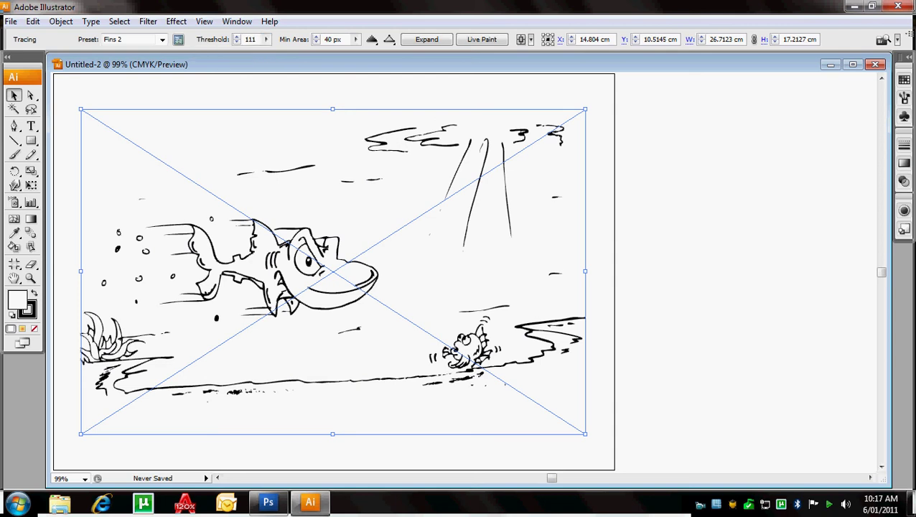
pyautogui.hotkey('ctrl', 'shift', 'a')
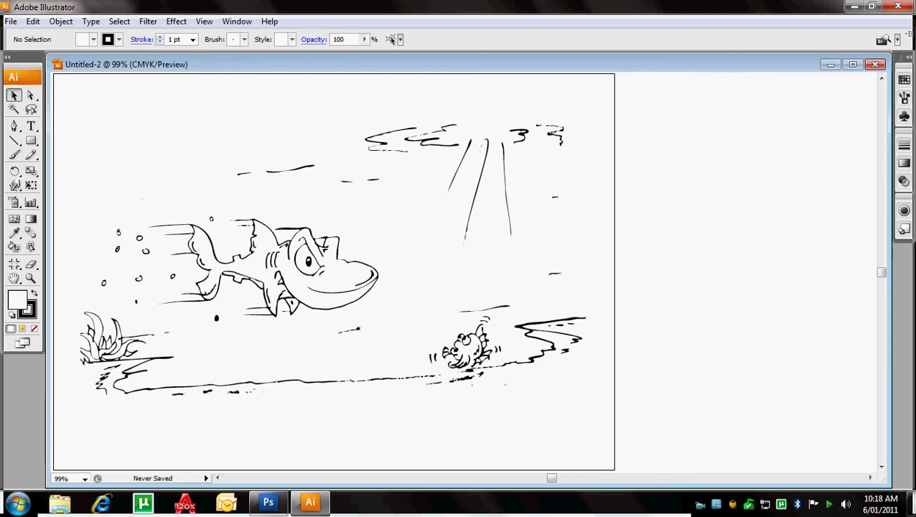
# Set the tracing threshold of the drawing to 117 and deselect it.
pyautogui.click(255, 39)
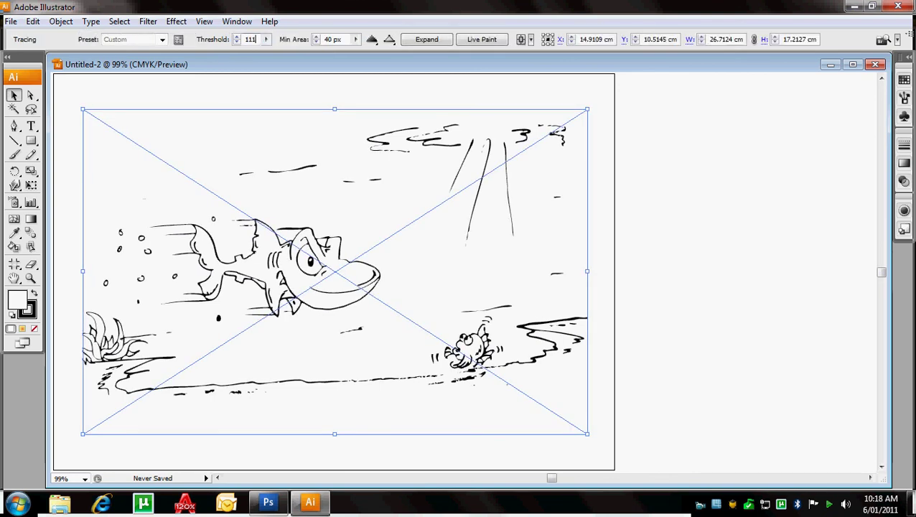
pyautogui.press('BackSpace')
pyautogui.write('7')
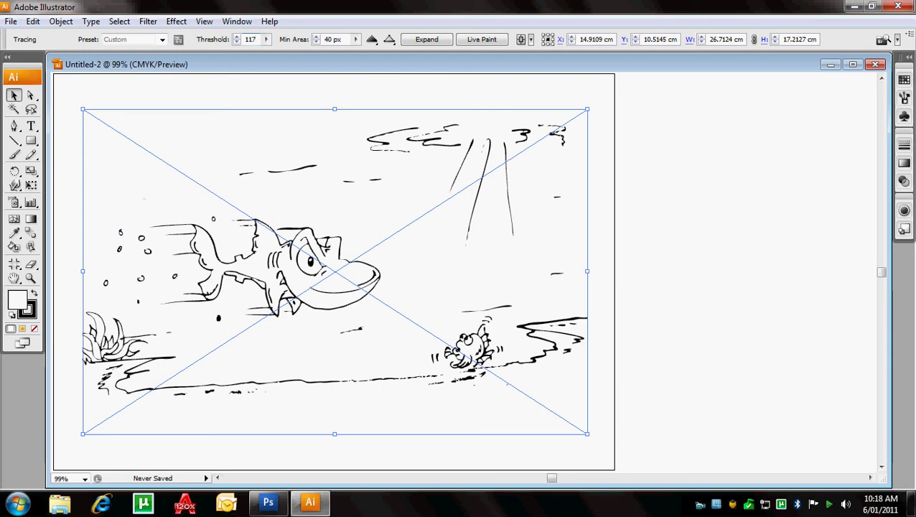
pyautogui.hotkey('ctrl', 'shift', 'a')
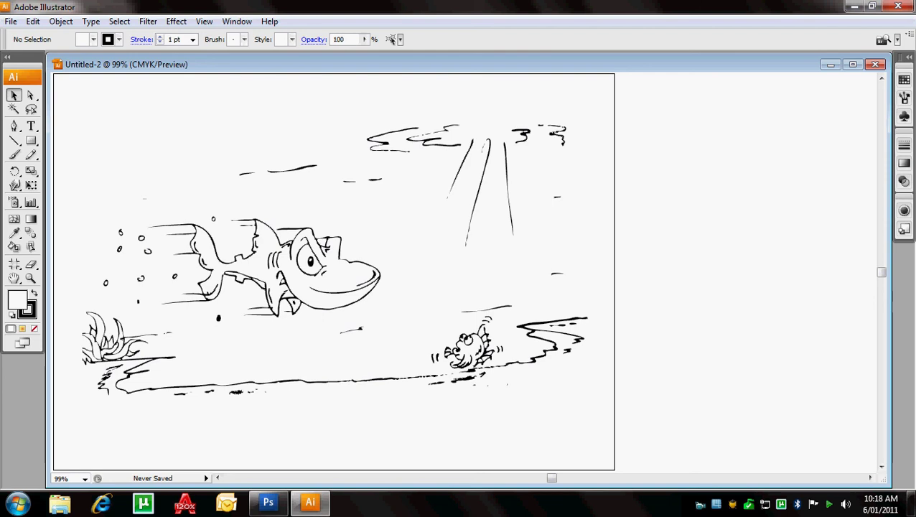
# Add the text "NICE DAY FOR A SWIM!" in the empty area above the large fish.
pyautogui.click(31, 126)
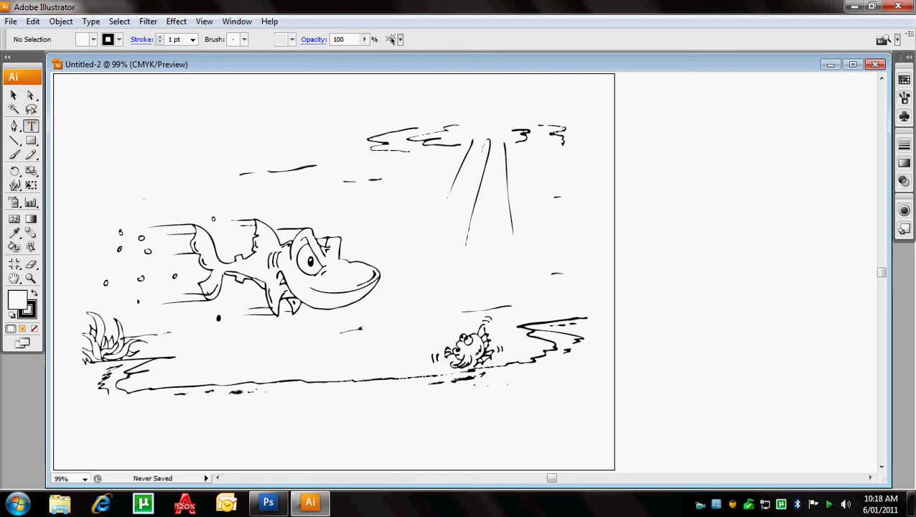
pyautogui.click(193, 129)
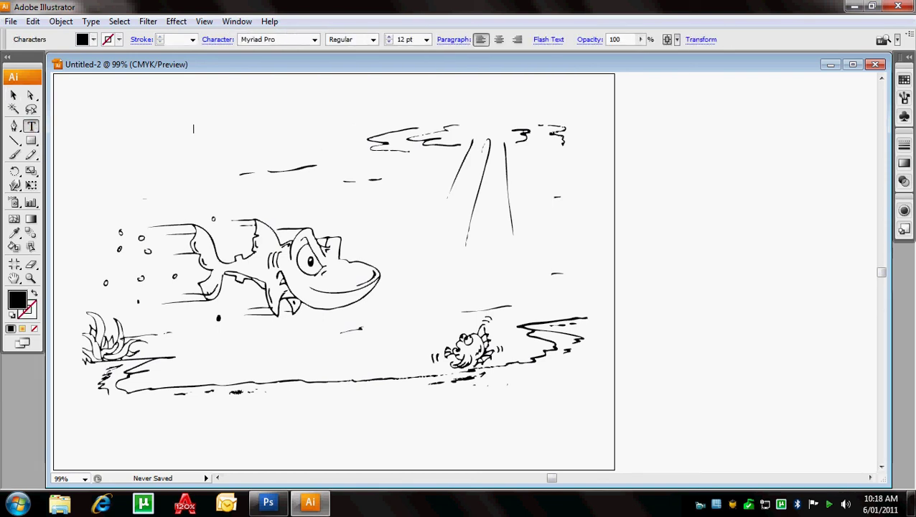
pyautogui.write('NI')
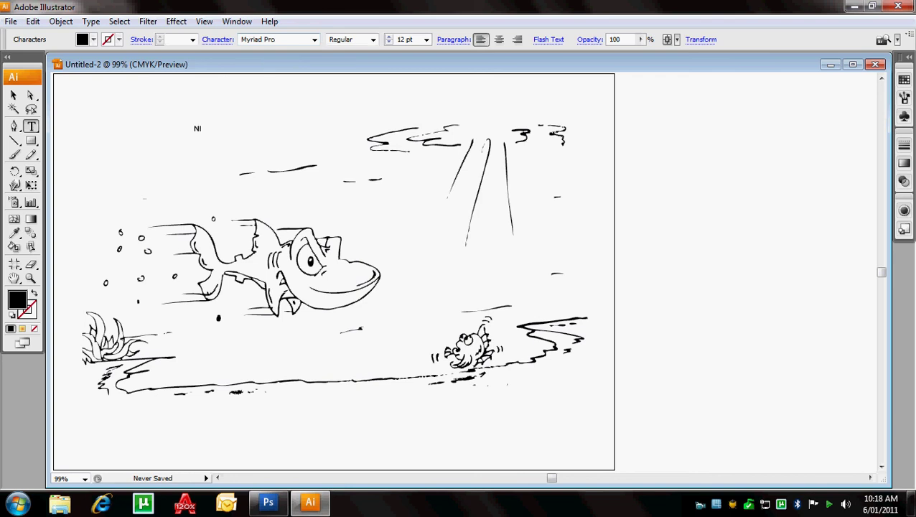
pyautogui.write('CE DAY FOR A')
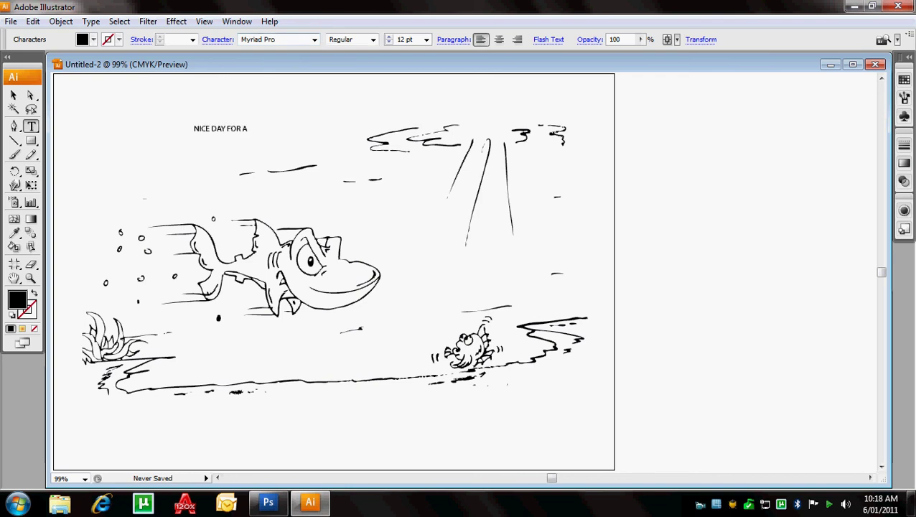
pyautogui.write(' SWIM!')
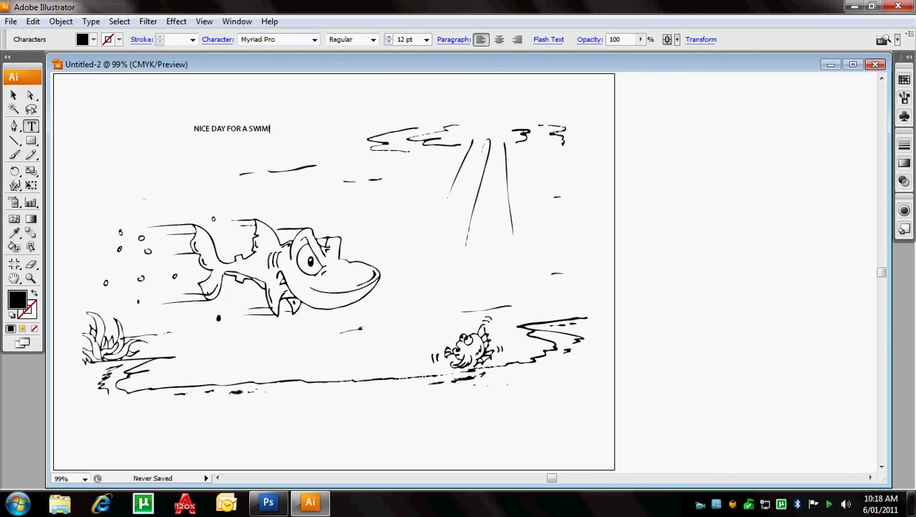
# Change the font of the whole caption to WildAndCrazy.
pyautogui.hotkey('ctrl', 'a')
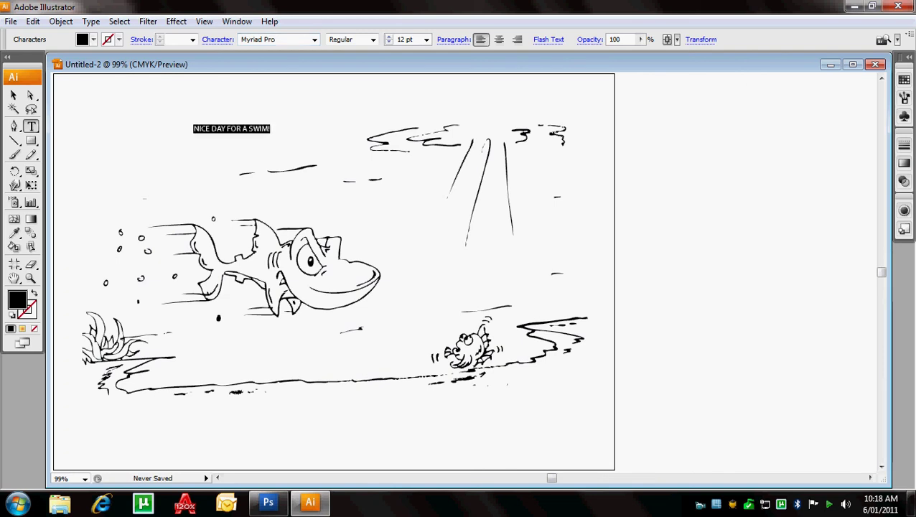
pyautogui.click(314, 39)
pyautogui.scroll(-10, 295, 93)
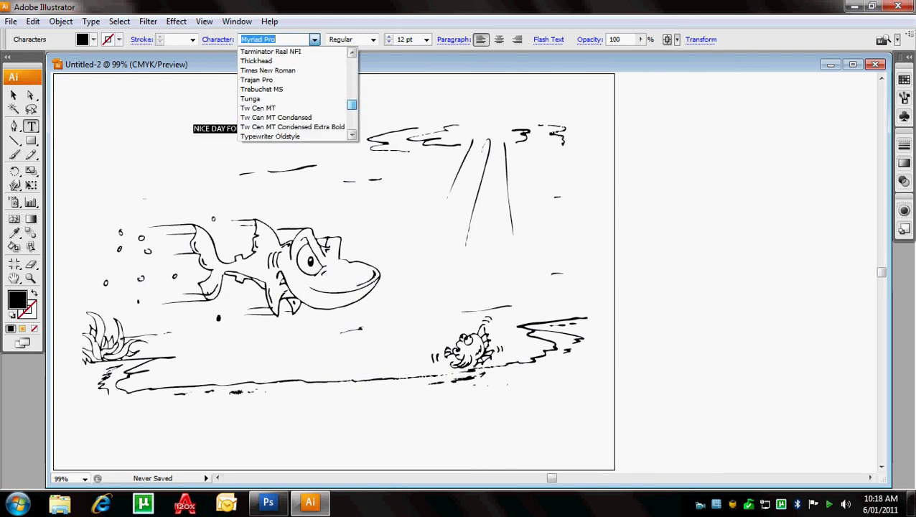
pyautogui.scroll(4, 294, 93)
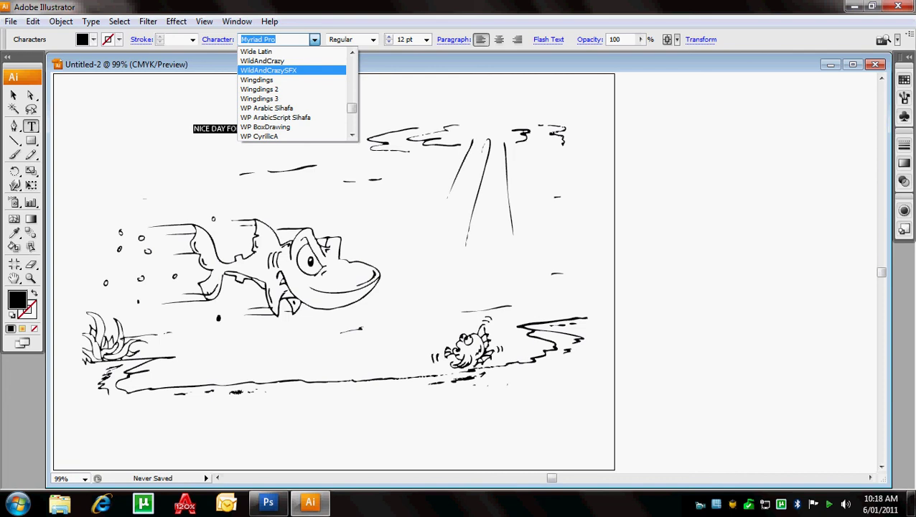
pyautogui.click(263, 60)
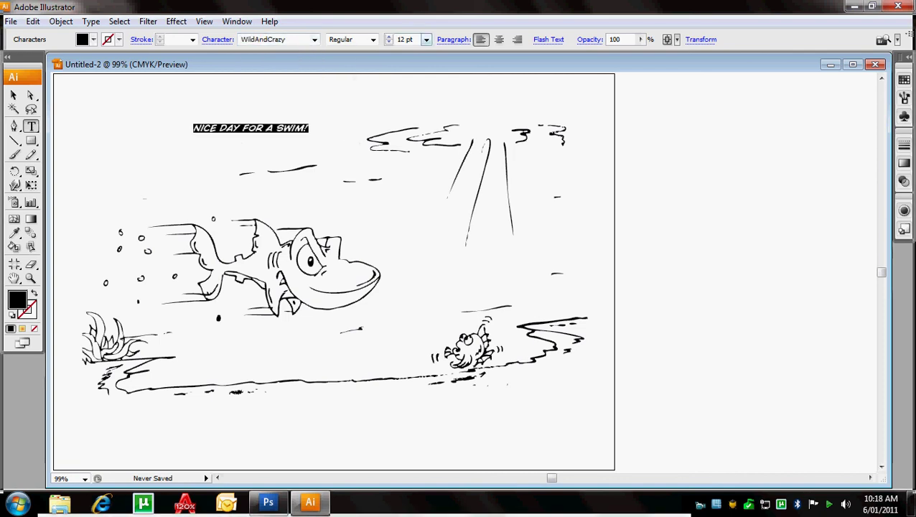
# Set the font size of the whole caption to 24 pt.
pyautogui.click(426, 39)
pyautogui.click(412, 153)
pyautogui.click(309, 128)
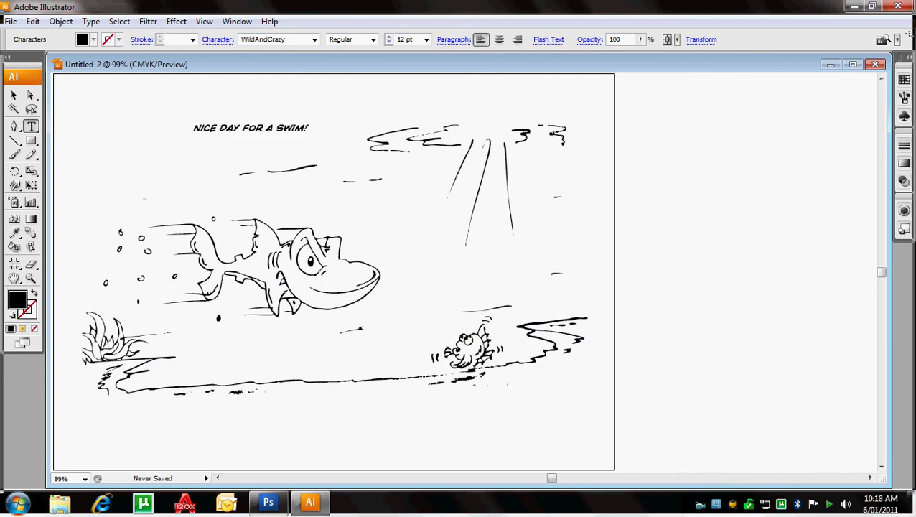
pyautogui.moveTo(309, 128); pyautogui.dragTo(193, 127)
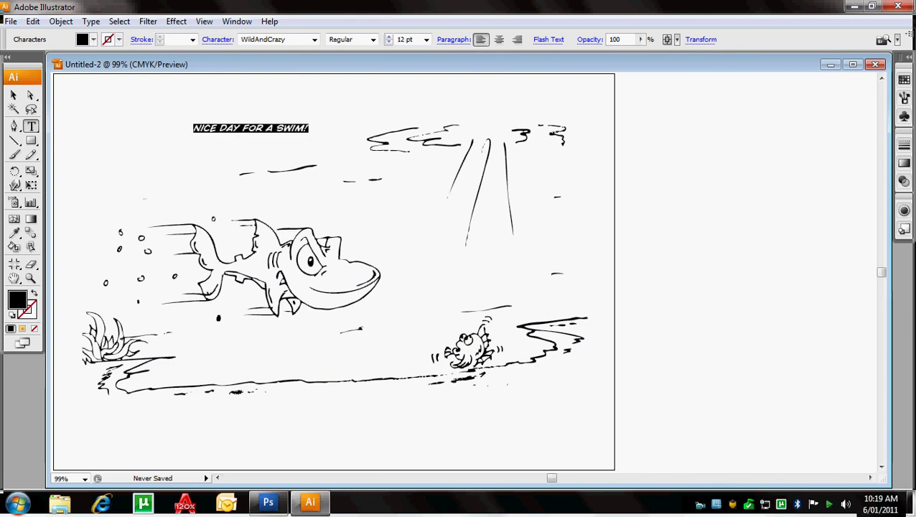
pyautogui.click(426, 40)
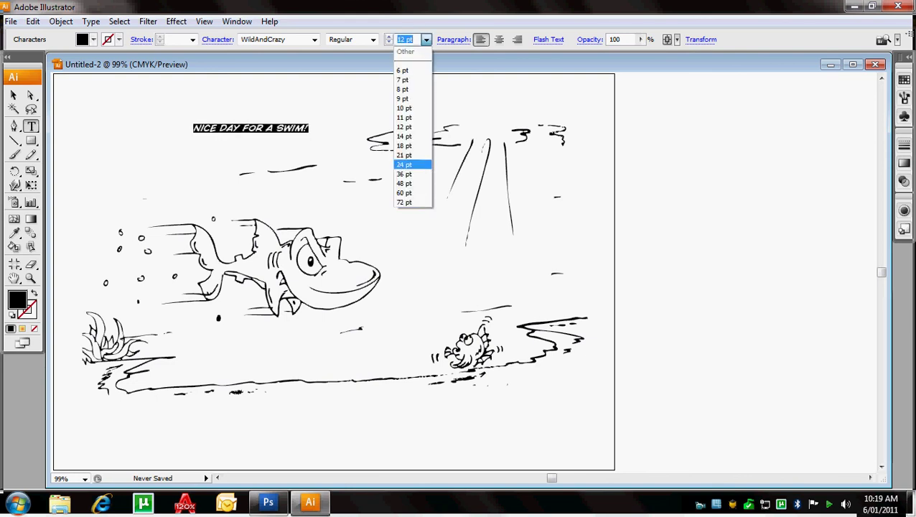
pyautogui.click(404, 165)
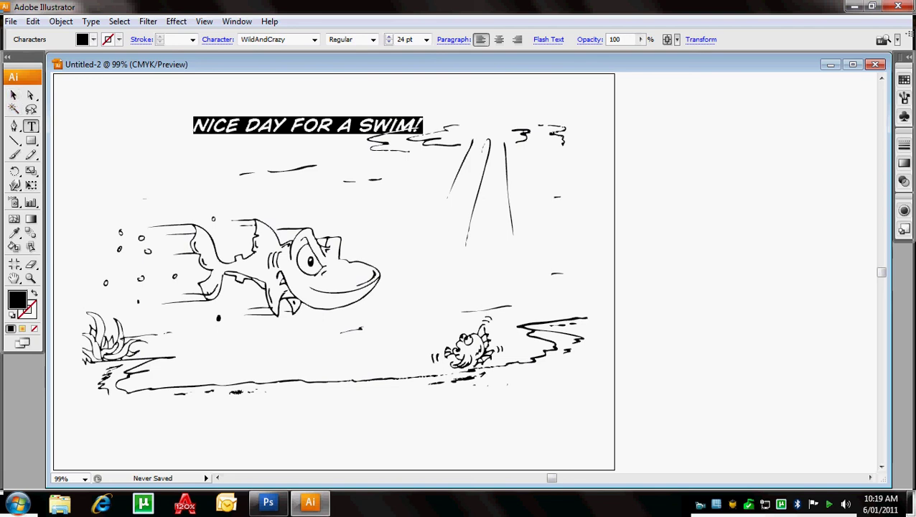
# Break the caption into three lines: NICE DAY, FOR A and SWIM!
pyautogui.click(291, 124)
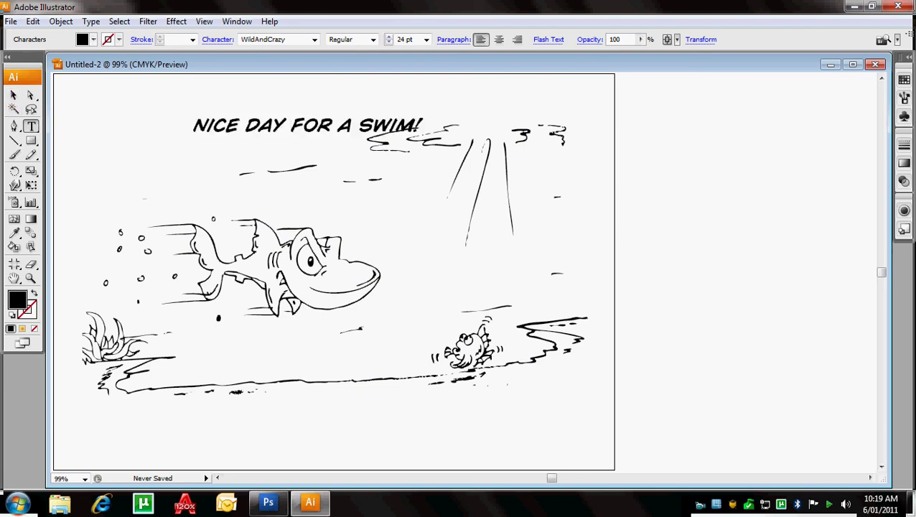
pyautogui.press('Return')
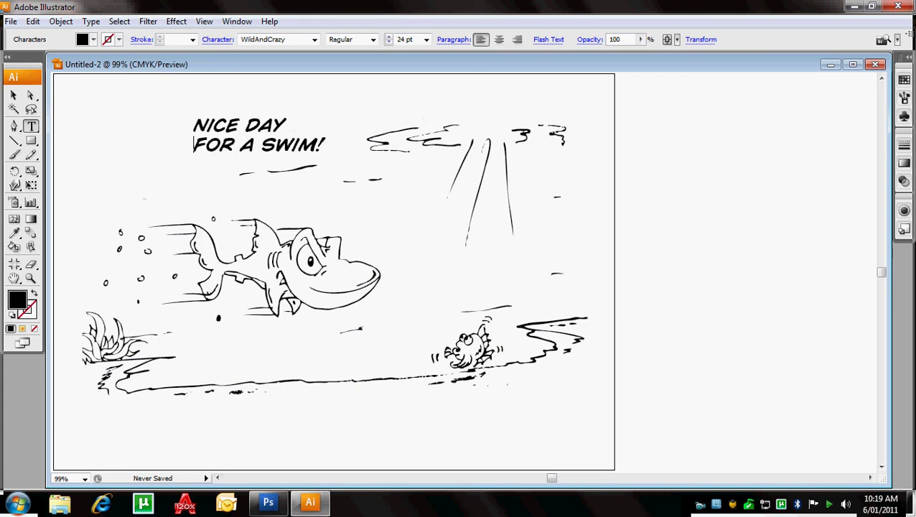
pyautogui.click(261, 144)
pyautogui.press('Return')
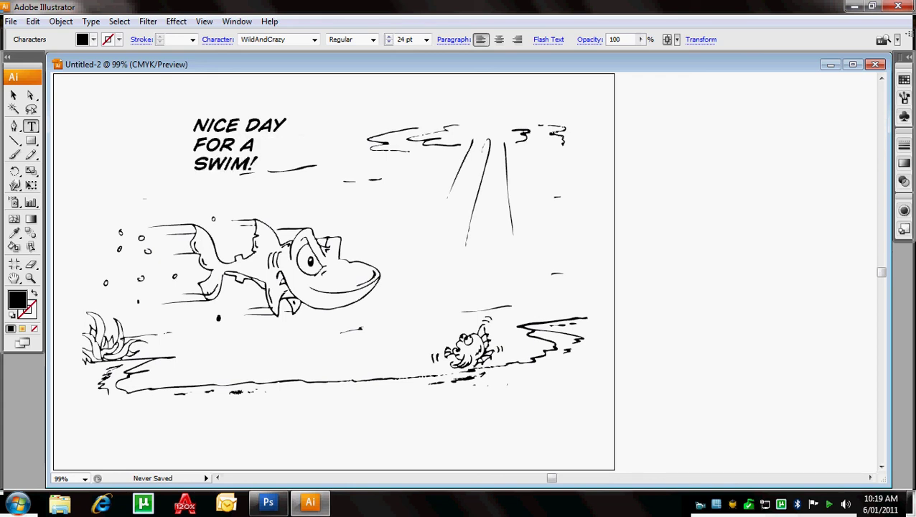
# Center-align the caption's three lines and move the text block above the large fish, close to its head.
pyautogui.moveTo(257, 164); pyautogui.dragTo(193, 124)
pyautogui.click(499, 40)
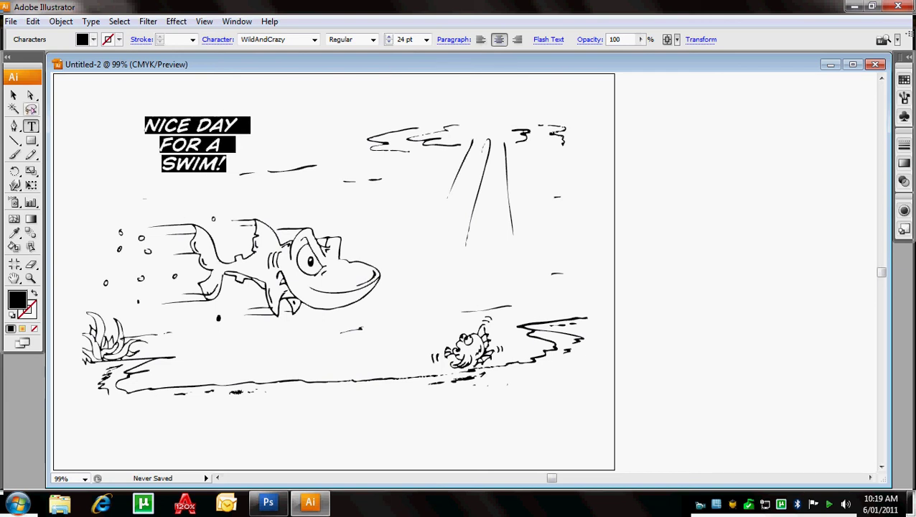
pyautogui.click(14, 95)
pyautogui.moveTo(193, 144); pyautogui.dragTo(267, 137)
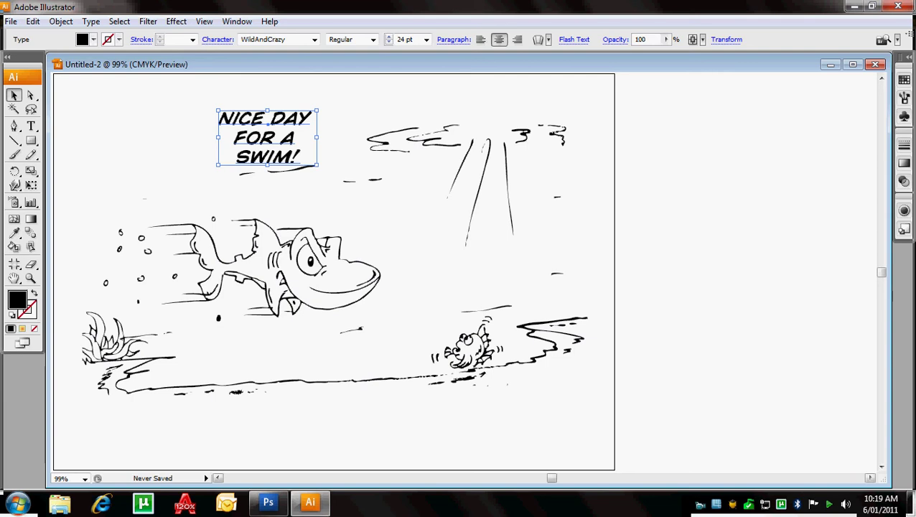
# Leave nothing selected and zoom in closely on the caption to examine the edges of its lettering.
pyautogui.click(334, 272)
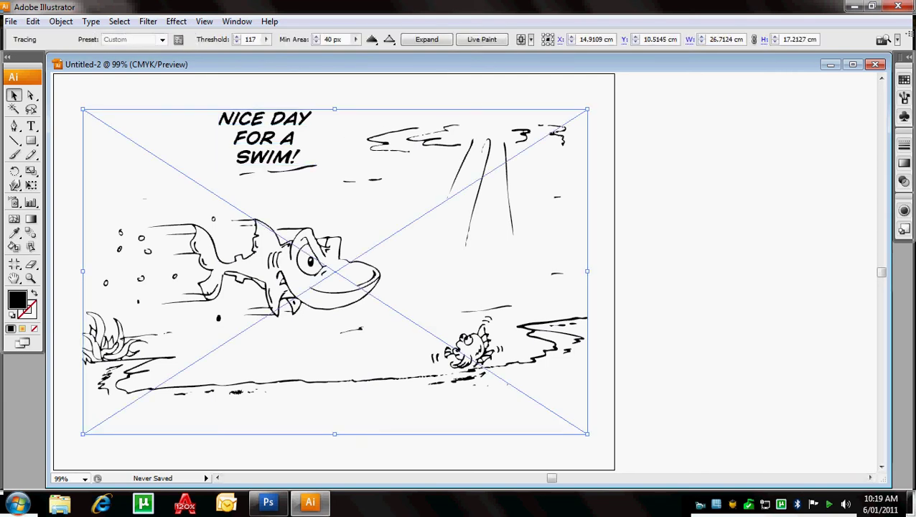
pyautogui.hotkey('ctrl', 'shift', 'a')
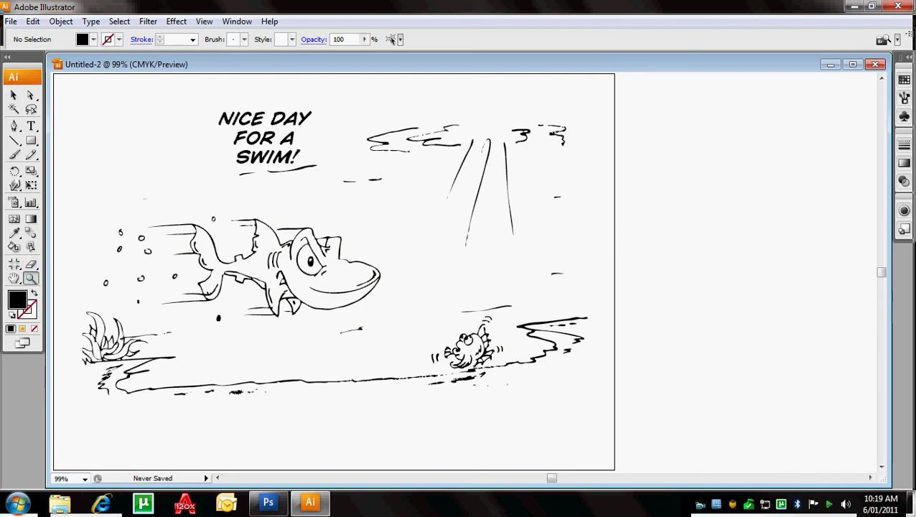
pyautogui.click(30, 278)
pyautogui.moveTo(227, 132); pyautogui.dragTo(257, 170)
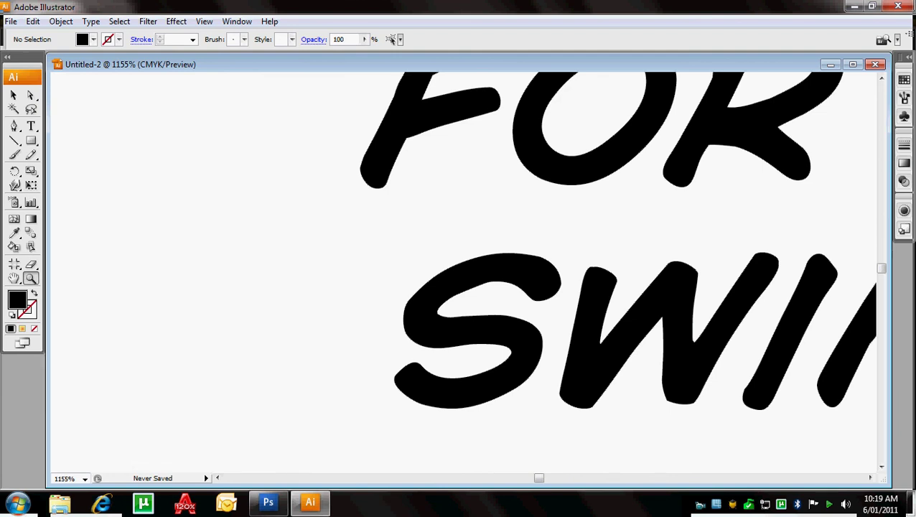
# Export the captioned artwork as a JPEG into the Video folder, replacing the existing Pane 1.jpg.
pyautogui.click(14, 94)
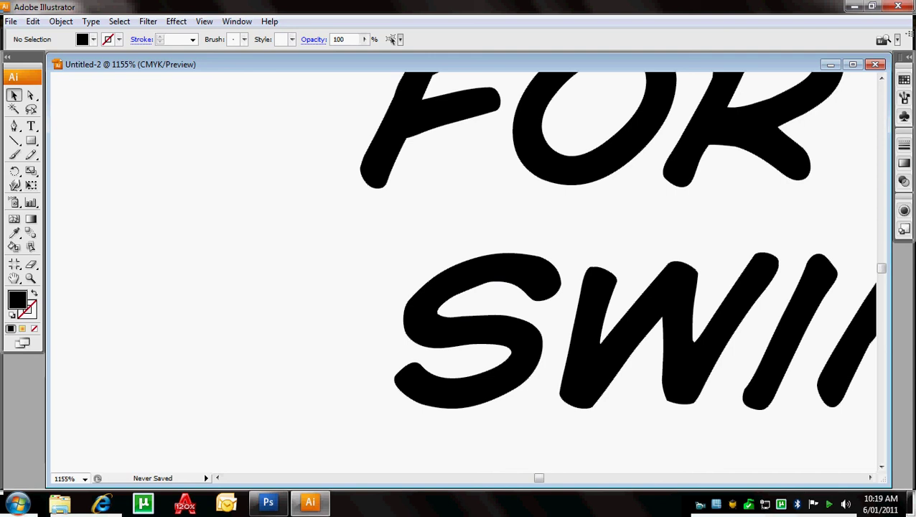
pyautogui.click(85, 478)
pyautogui.click(72, 466)
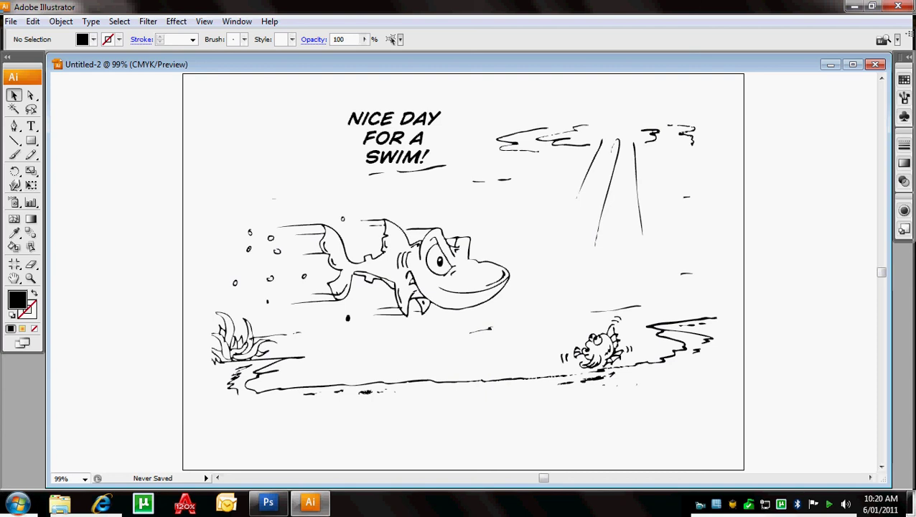
pyautogui.click(11, 21)
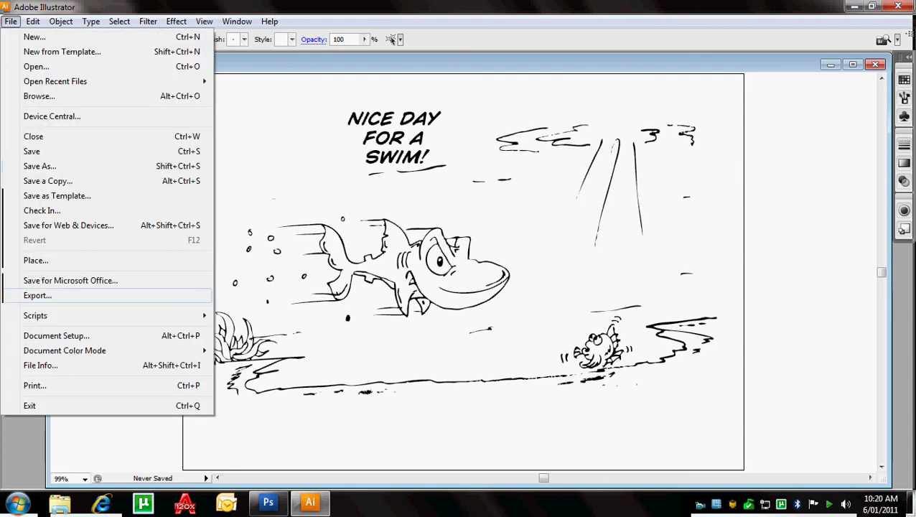
pyautogui.press('Return')
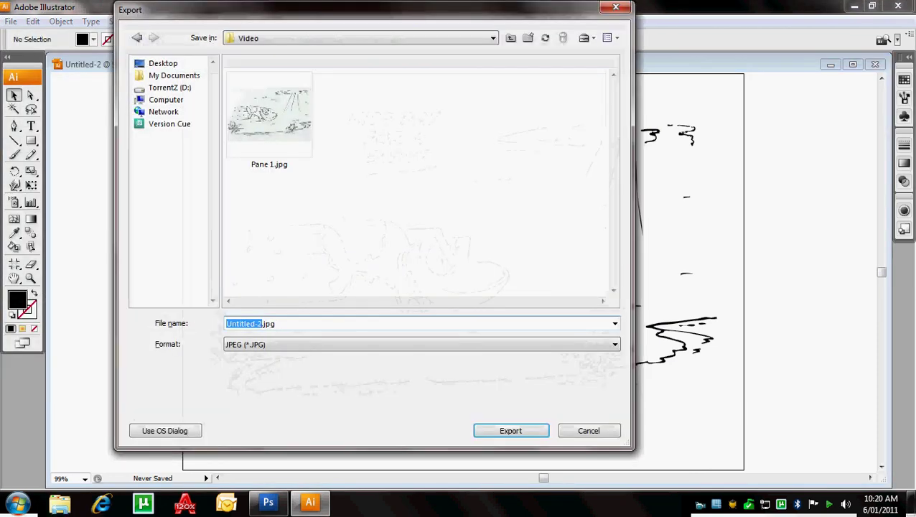
pyautogui.click(282, 144)
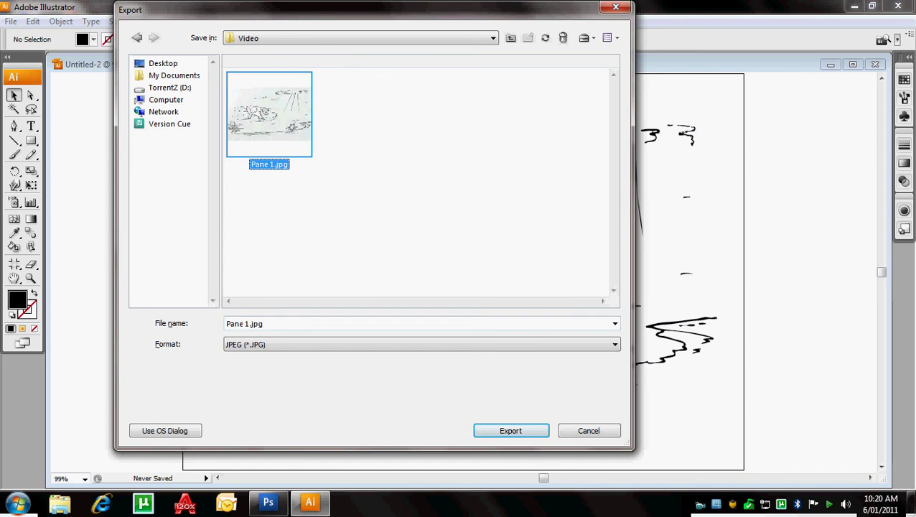
pyautogui.press('Return')
pyautogui.press('Return')
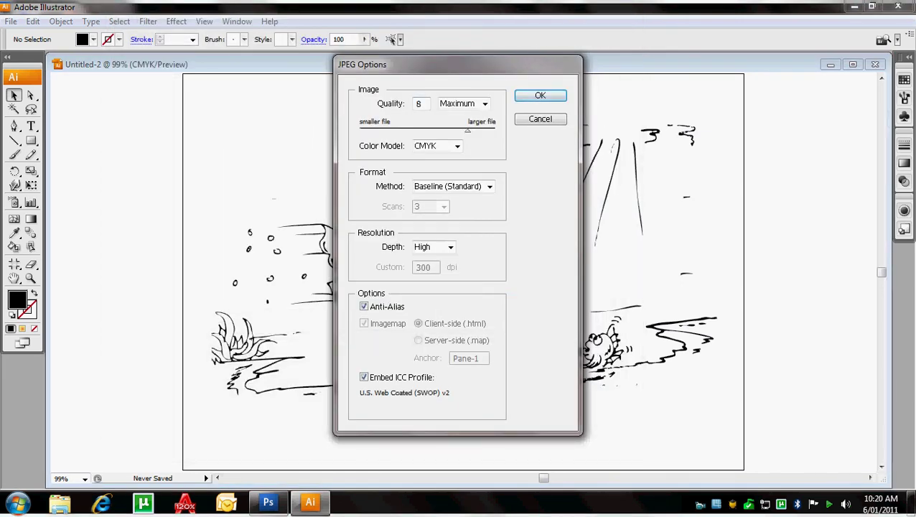
# Set the JPEG color model to RGB, keep maximum quality and high resolution, and finish the export without updating the linked files.
pyautogui.moveTo(402, 64); pyautogui.dragTo(287, 92)
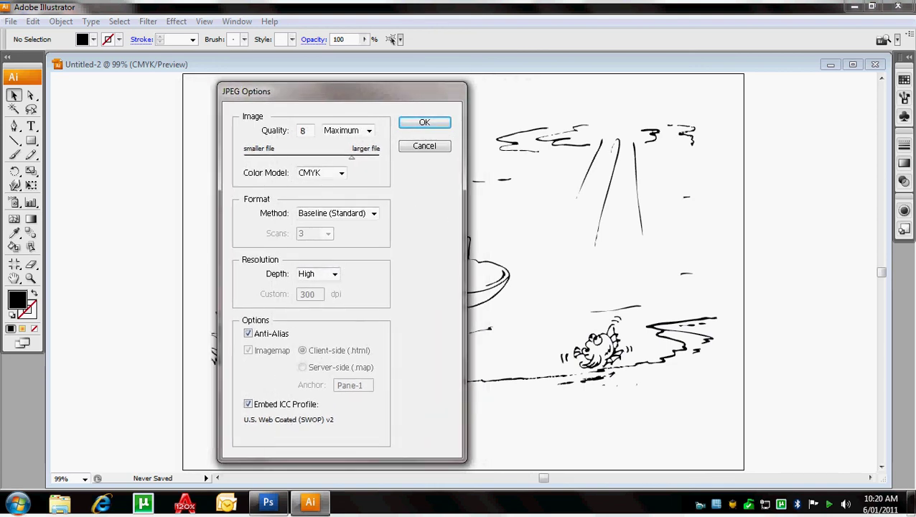
pyautogui.click(341, 173)
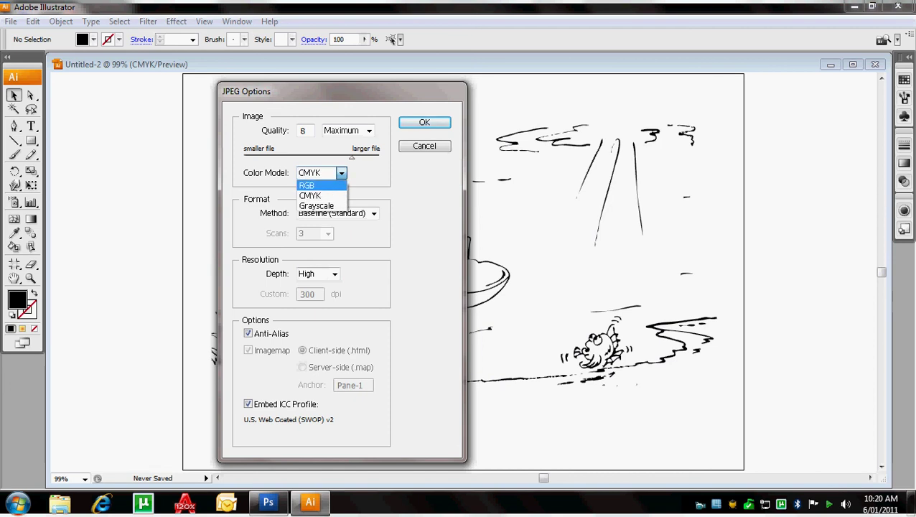
pyautogui.click(307, 185)
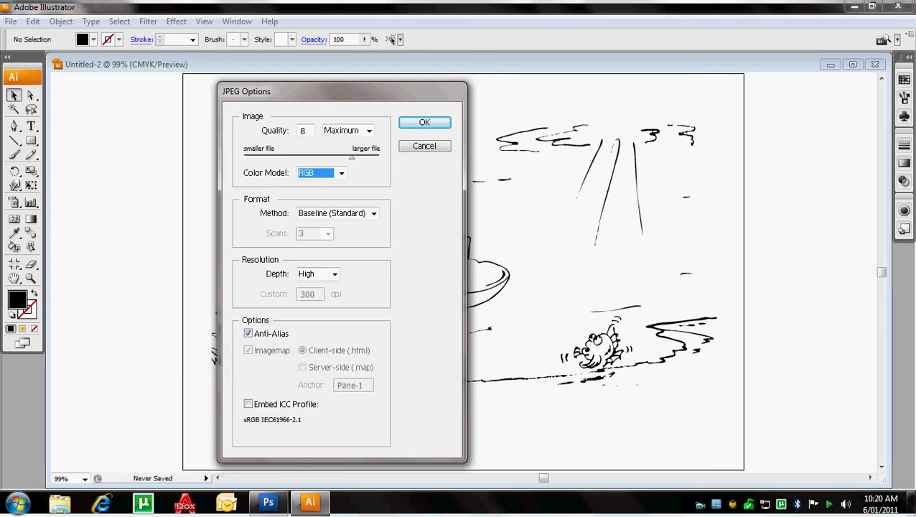
pyautogui.click(341, 172)
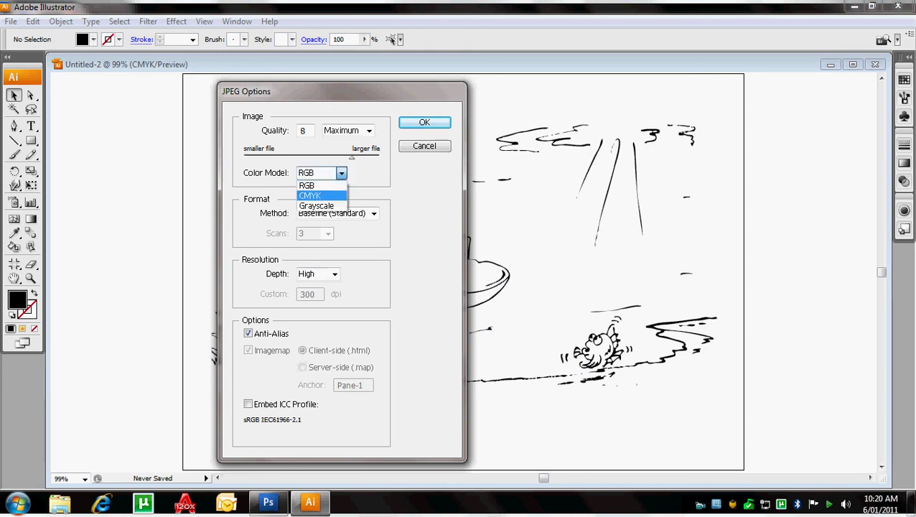
pyautogui.press('Escape')
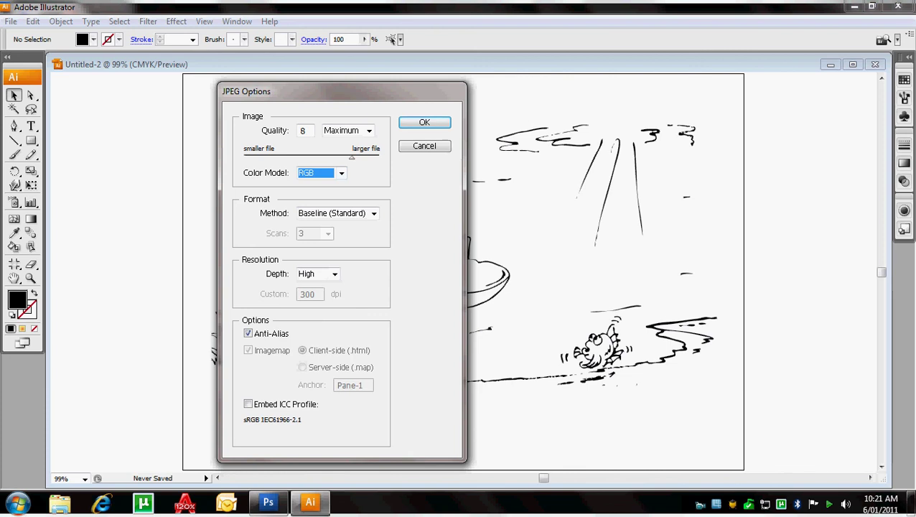
pyautogui.press('Return')
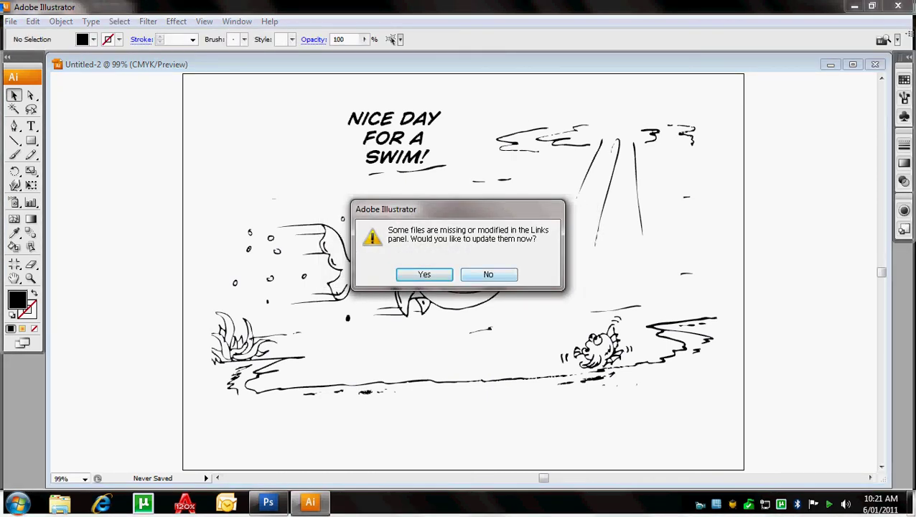
pyautogui.click(489, 274)
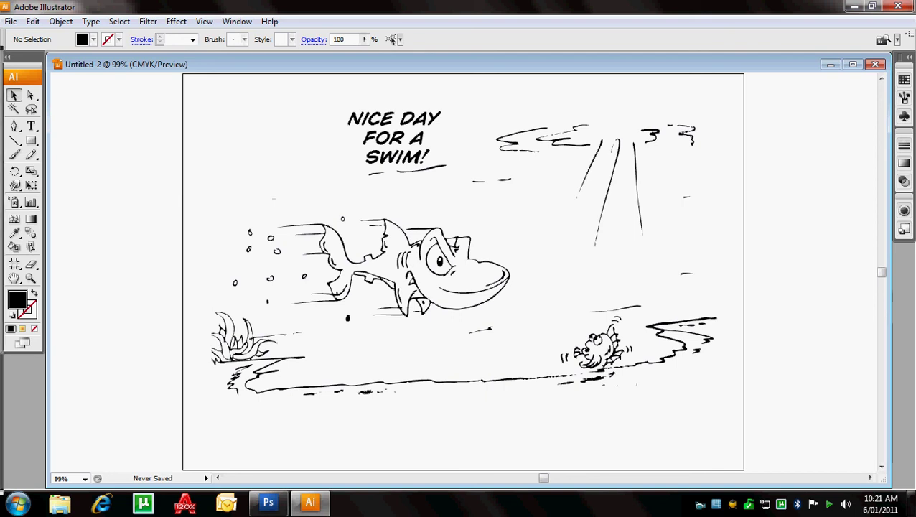
# Close the Illustrator document without saving it, switch to Photoshop and open Pane 1.jpg from the Video folder.
pyautogui.click(875, 64)
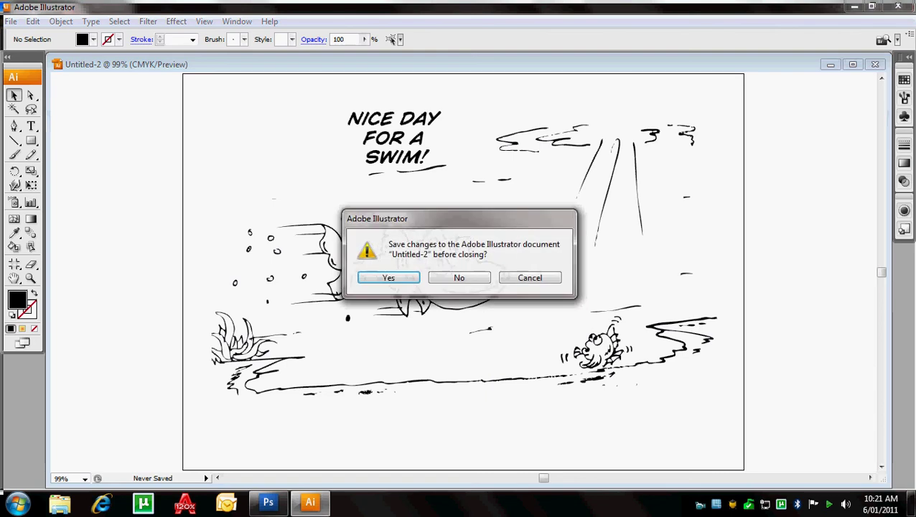
pyautogui.click(458, 278)
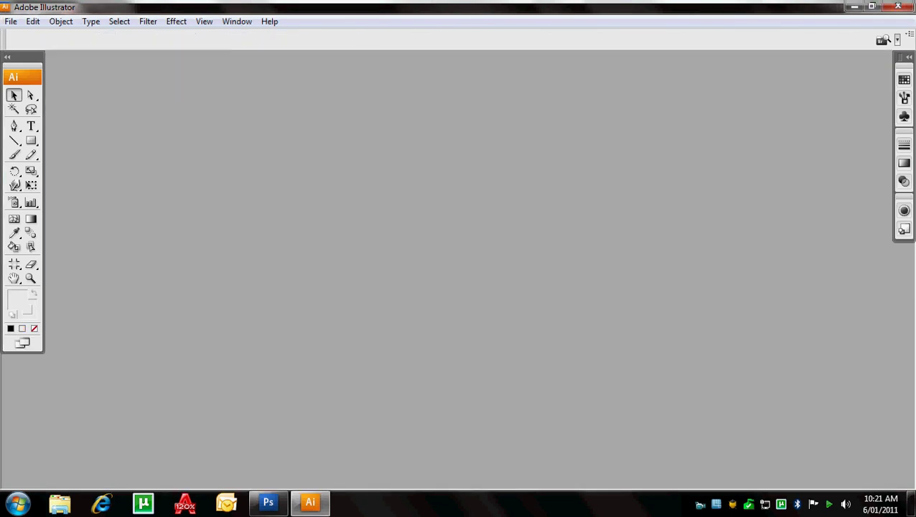
pyautogui.click(270, 503)
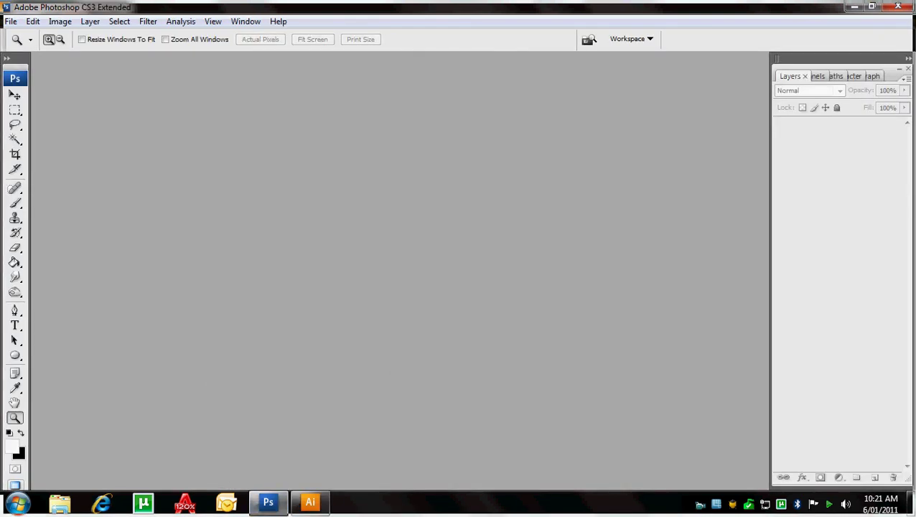
pyautogui.click(11, 21)
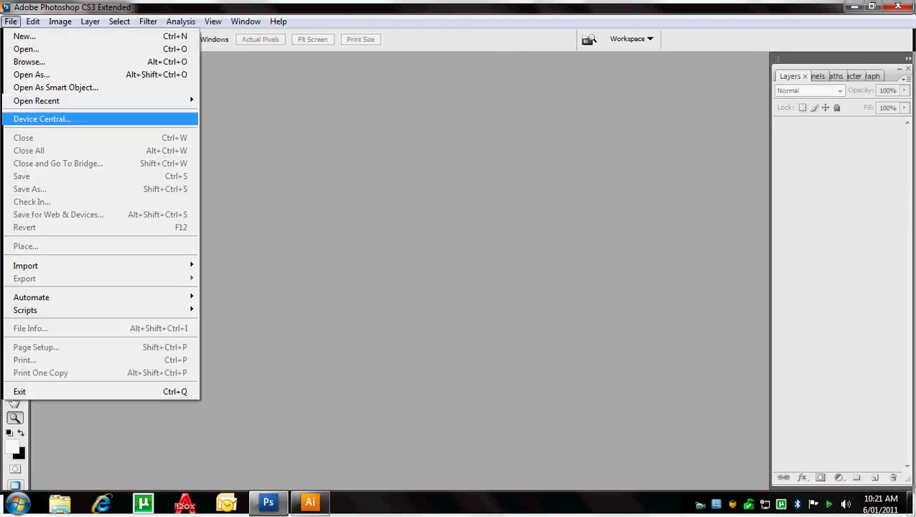
pyautogui.click(25, 49)
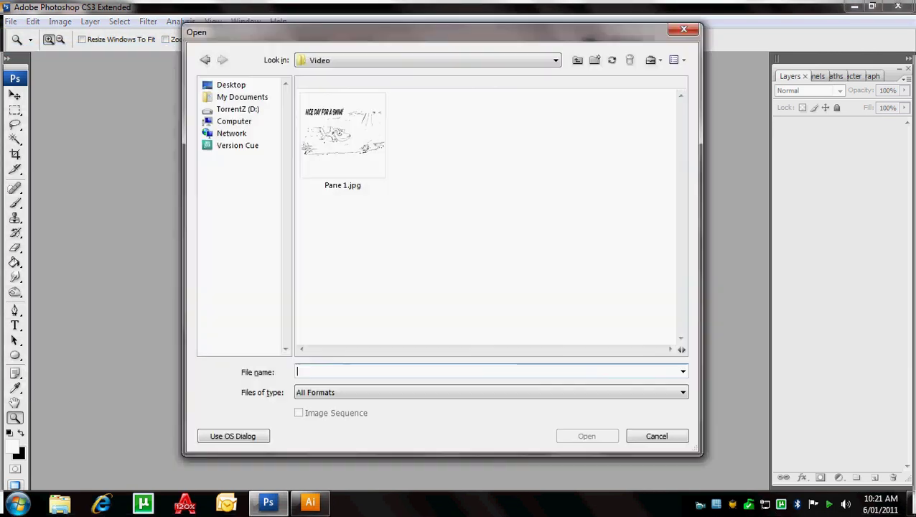
pyautogui.press('Return')
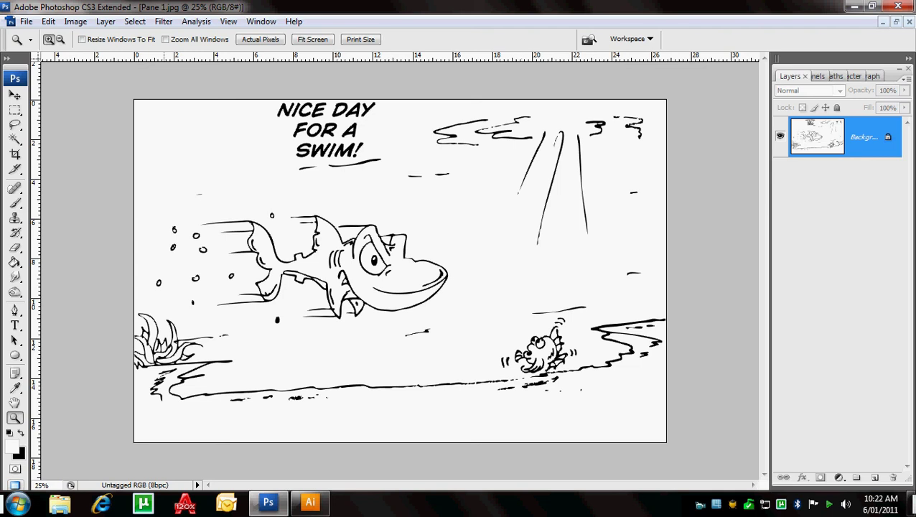
# Convert the image's color mode to CMYK Color.
pyautogui.press('v')
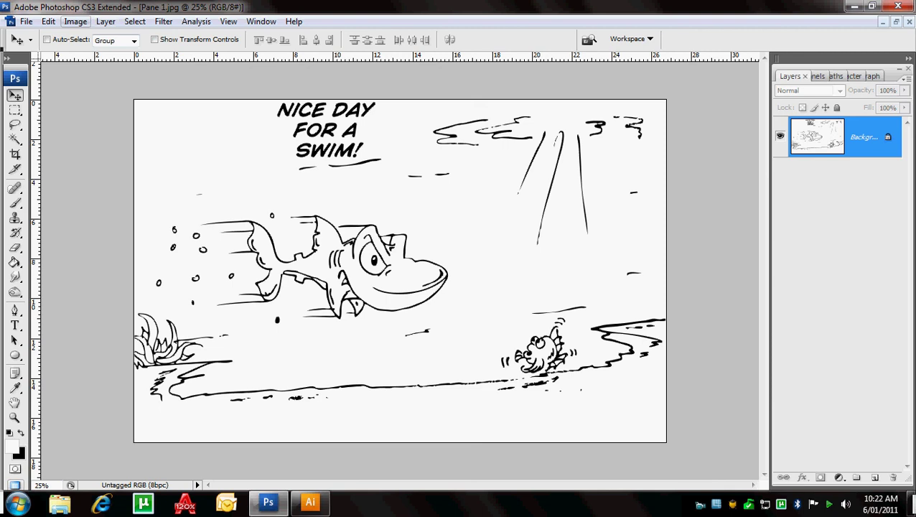
pyautogui.click(48, 20)
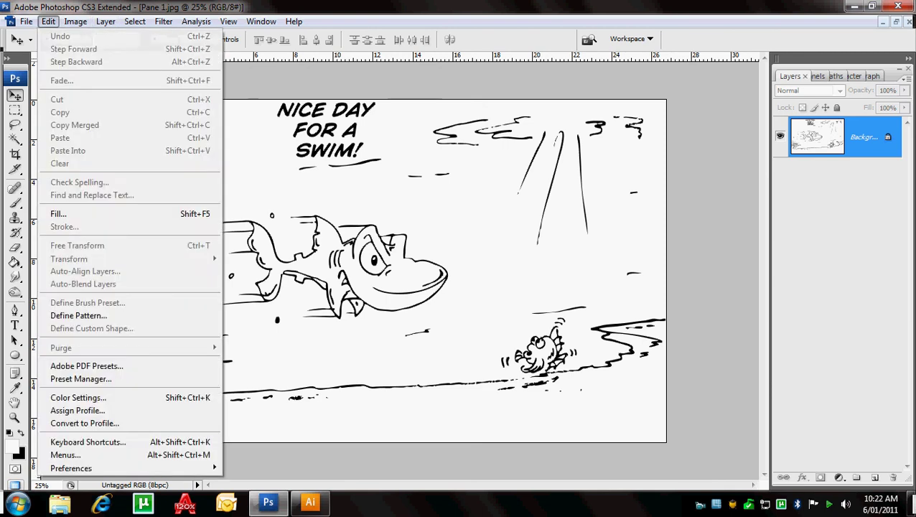
pyautogui.moveTo(75, 21)
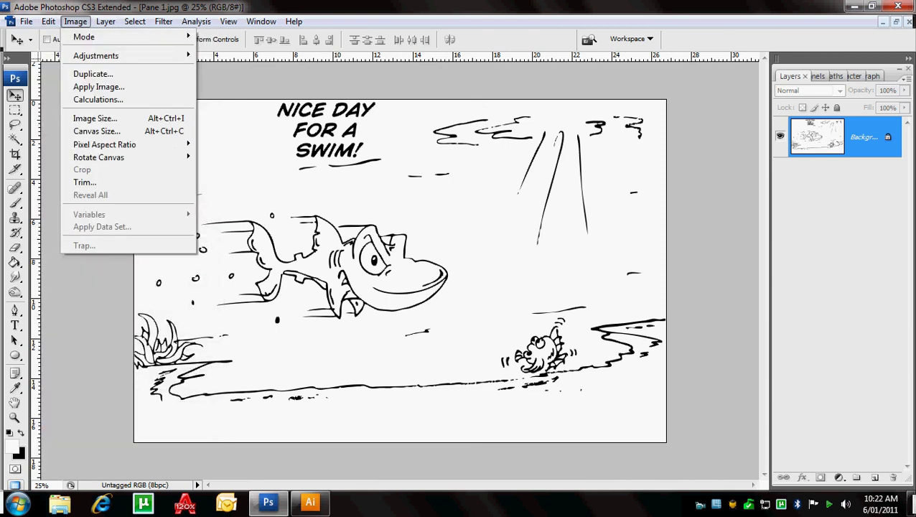
pyautogui.moveTo(96, 55)
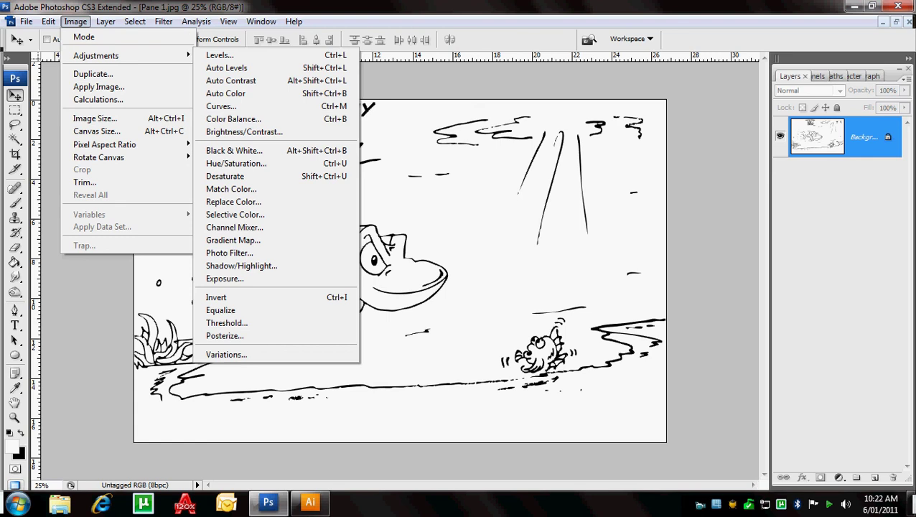
pyautogui.moveTo(83, 37)
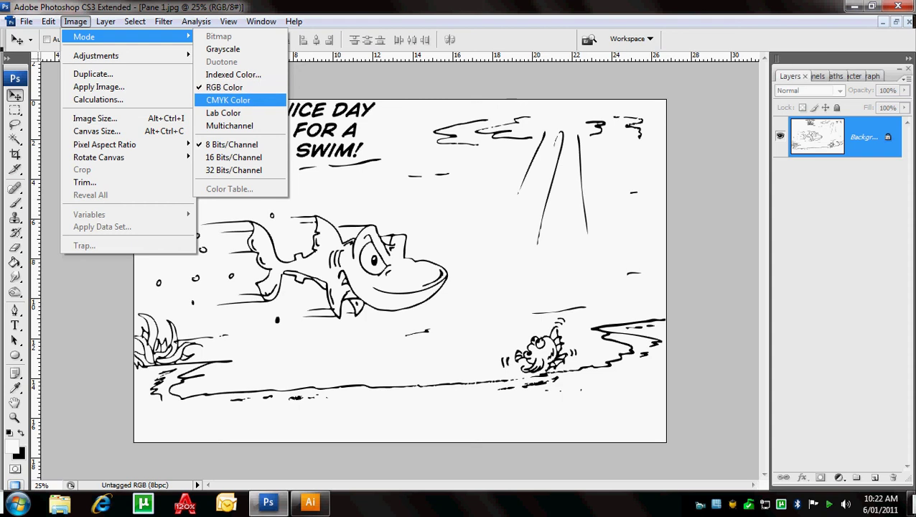
pyautogui.click(228, 100)
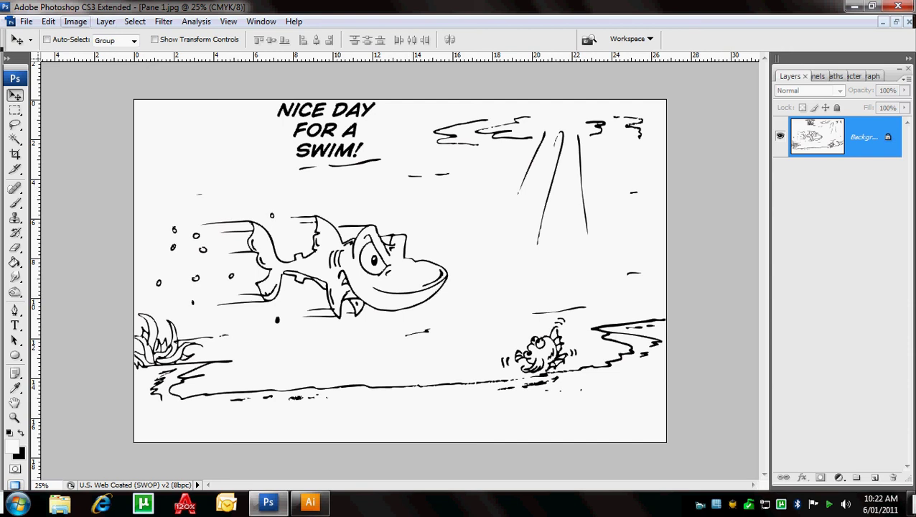
# Return the image's color mode to RGB Color.
pyautogui.click(76, 21)
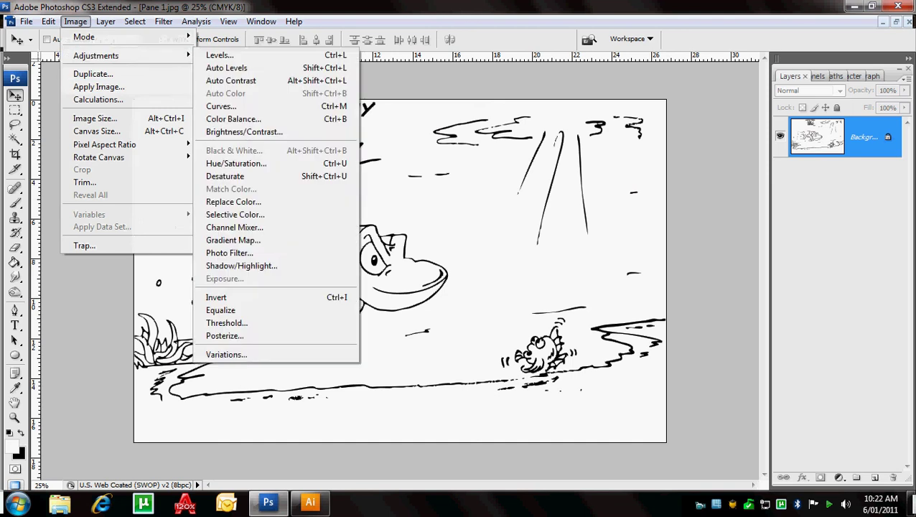
pyautogui.moveTo(83, 37)
pyautogui.click(224, 86)
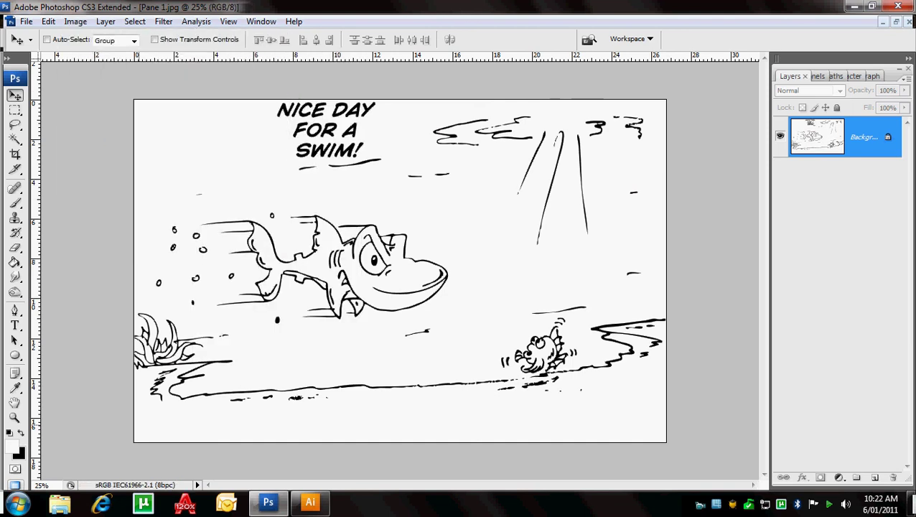
# Set the foreground color to bright green #03ff21 and fill the large fish's body, head and fins with the Paint Bucket.
pyautogui.click(11, 445)
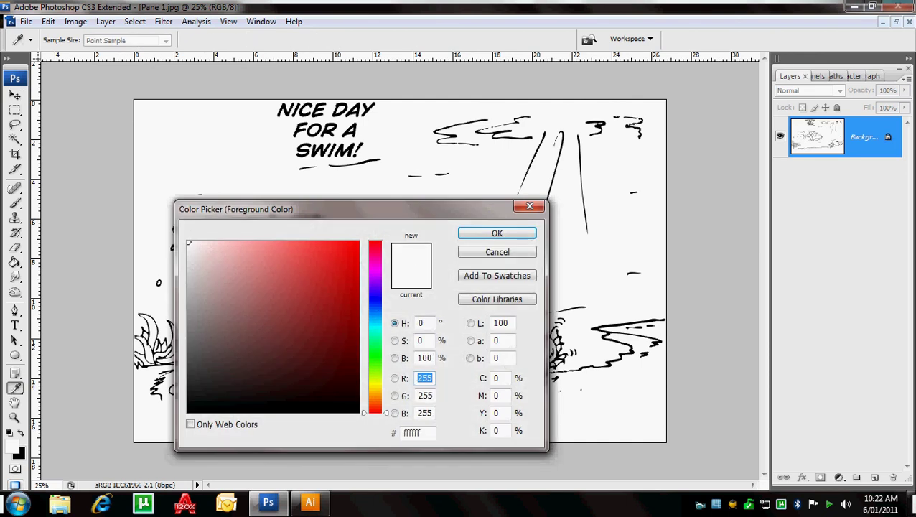
pyautogui.moveTo(345, 209); pyautogui.dragTo(338, 125)
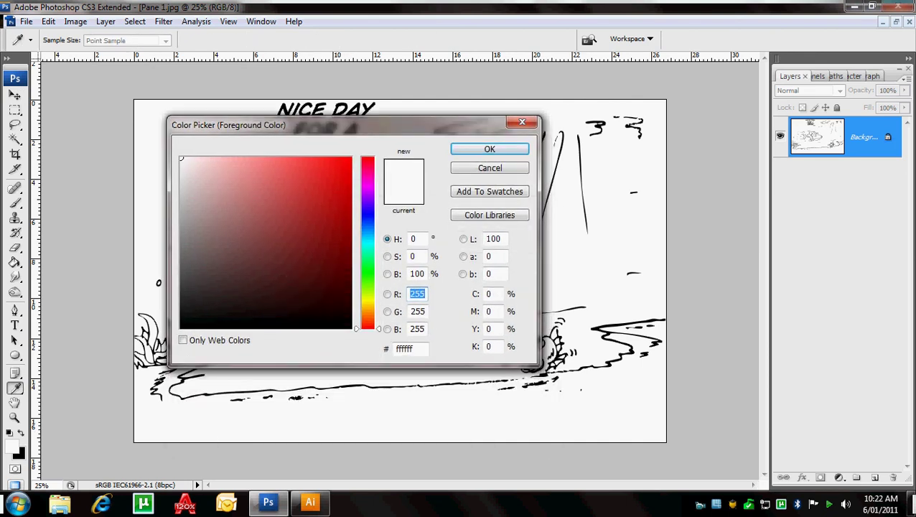
pyautogui.click(368, 268)
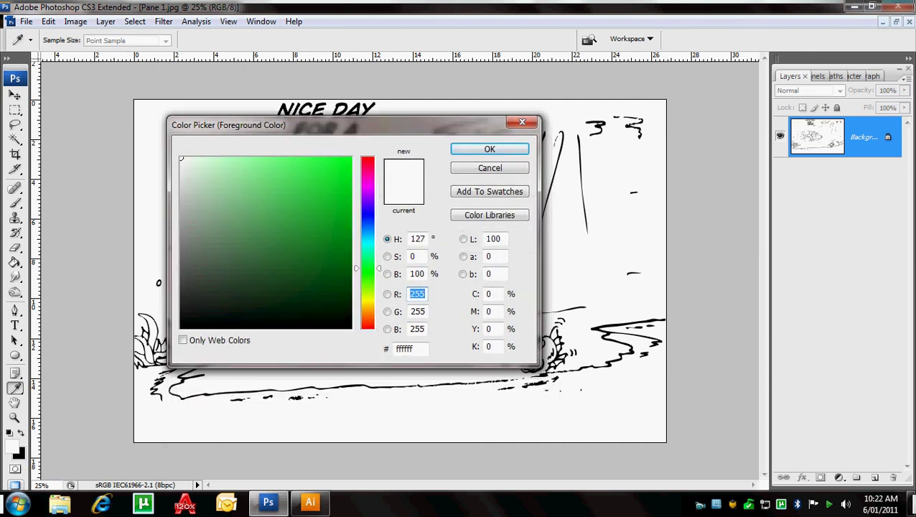
pyautogui.write('3')
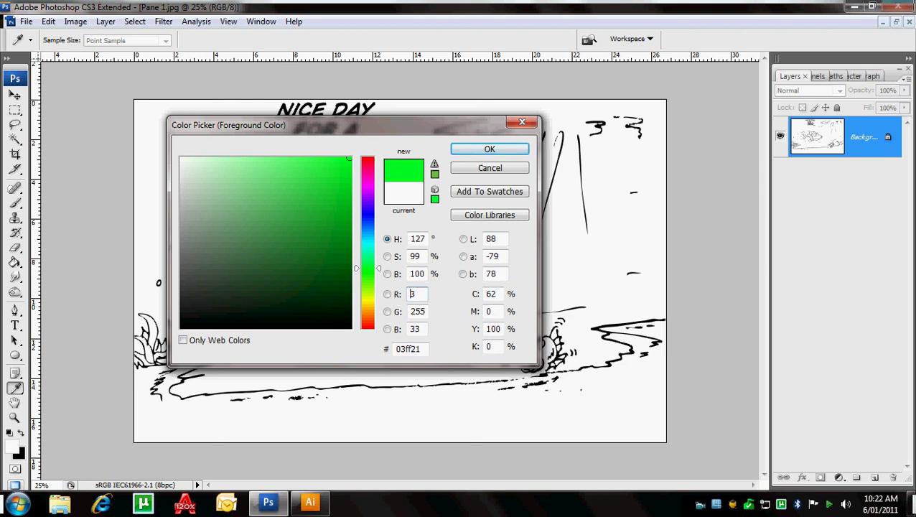
pyautogui.press('Return')
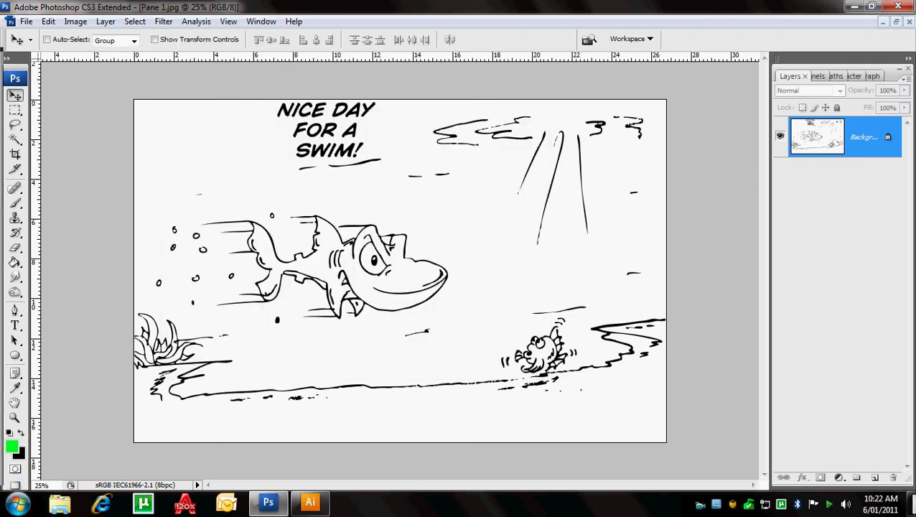
pyautogui.press('g')
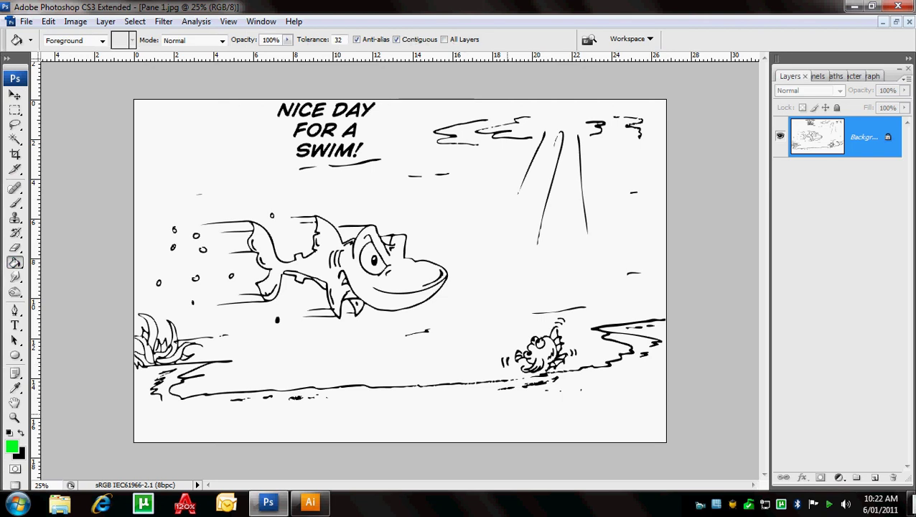
pyautogui.click(302, 266)
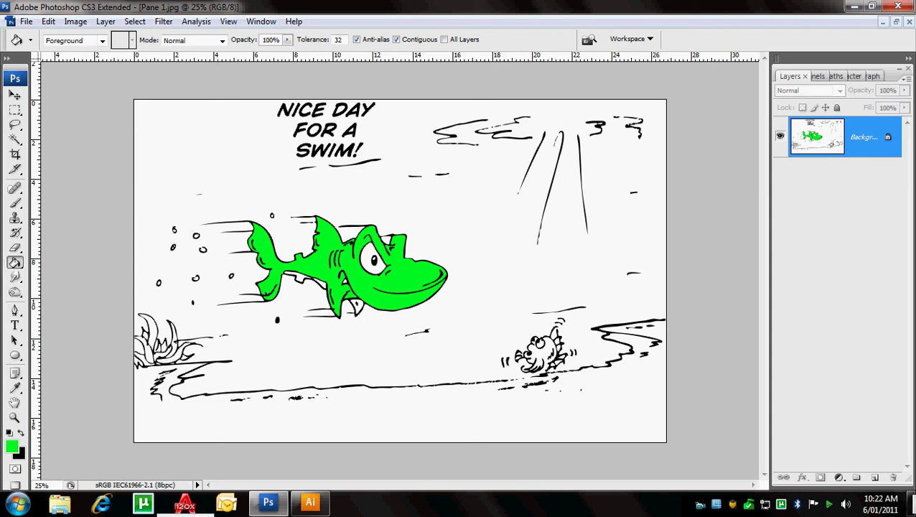
# Convert the green-filled image to CMYK Color and check the foreground color's values in the Color Picker.
pyautogui.click(76, 21)
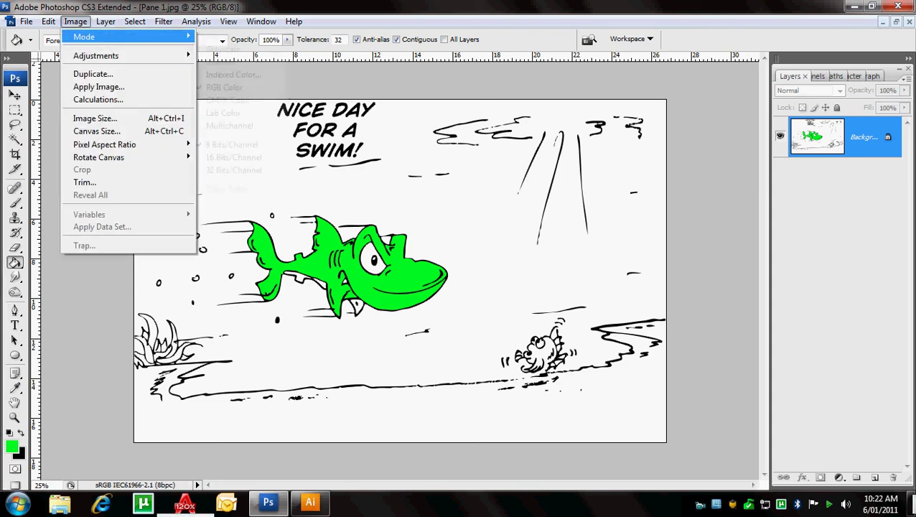
pyautogui.moveTo(83, 36)
pyautogui.click(227, 100)
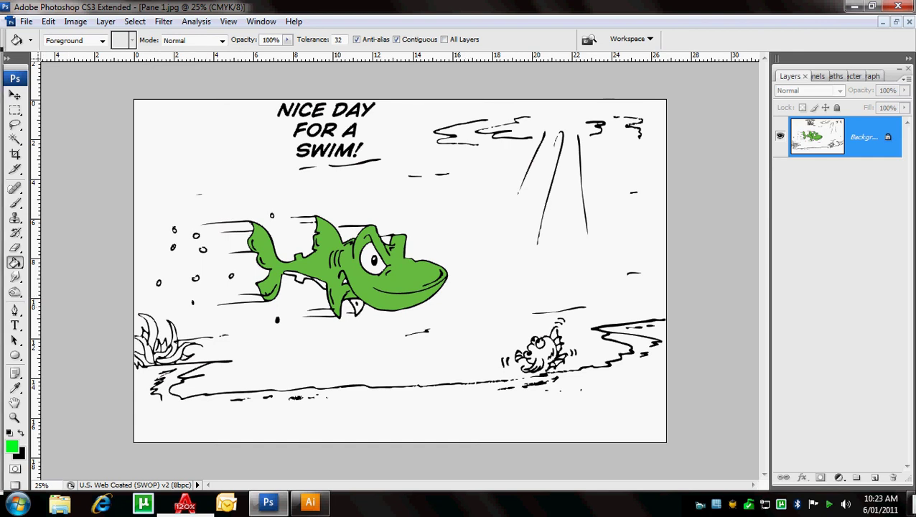
pyautogui.click(12, 446)
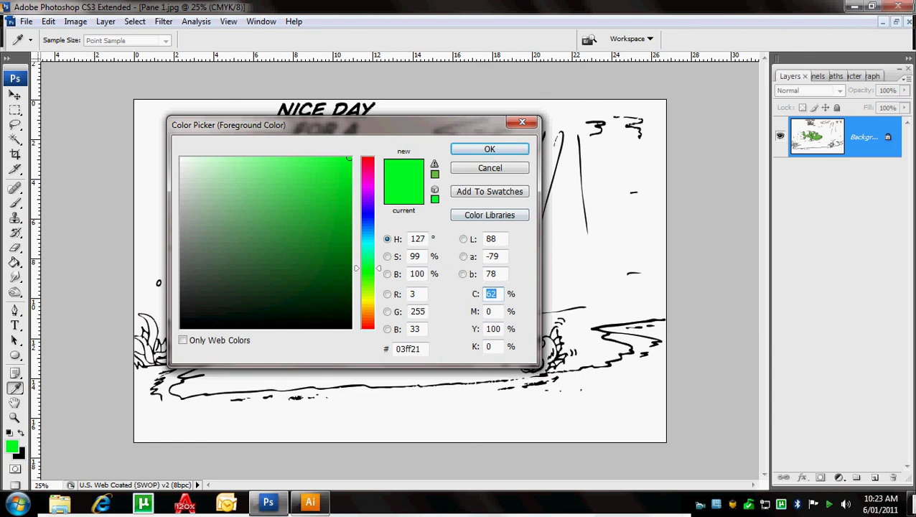
pyautogui.press('Return')
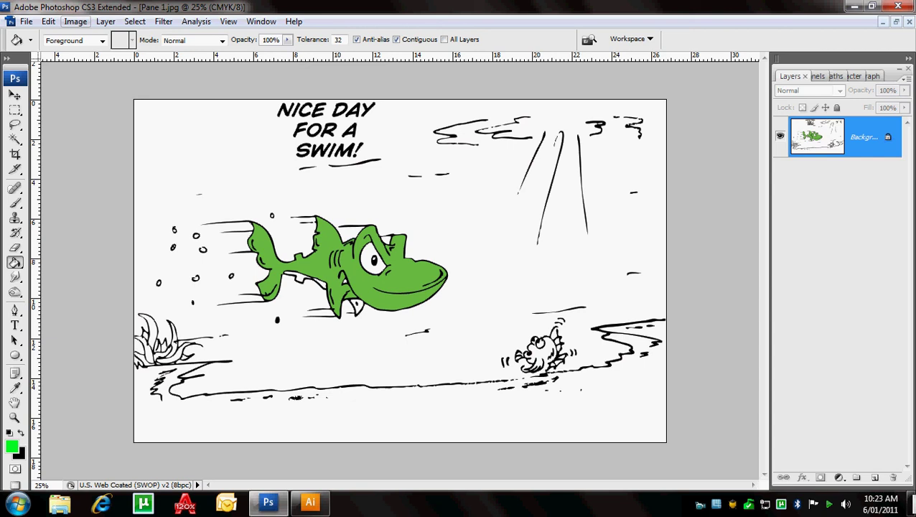
# Switch the image's color mode back to RGB Color.
pyautogui.click(75, 21)
pyautogui.moveTo(83, 37)
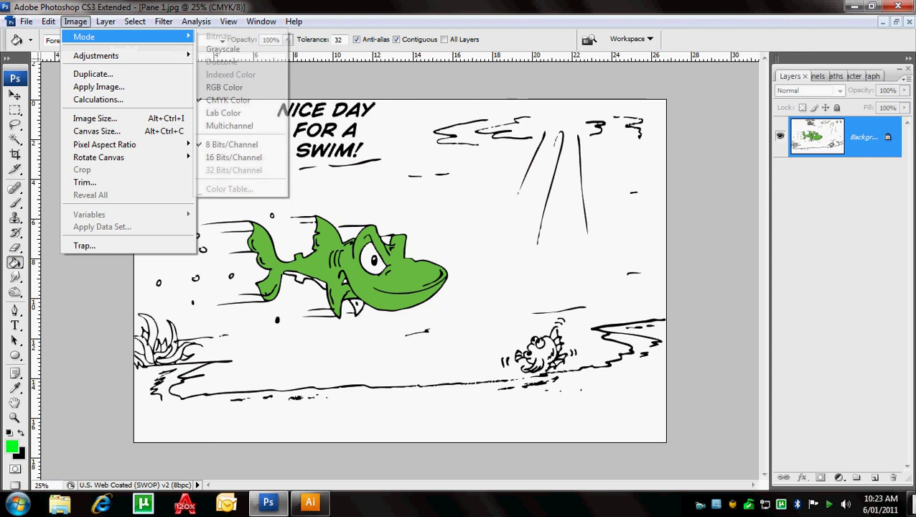
pyautogui.click(215, 88)
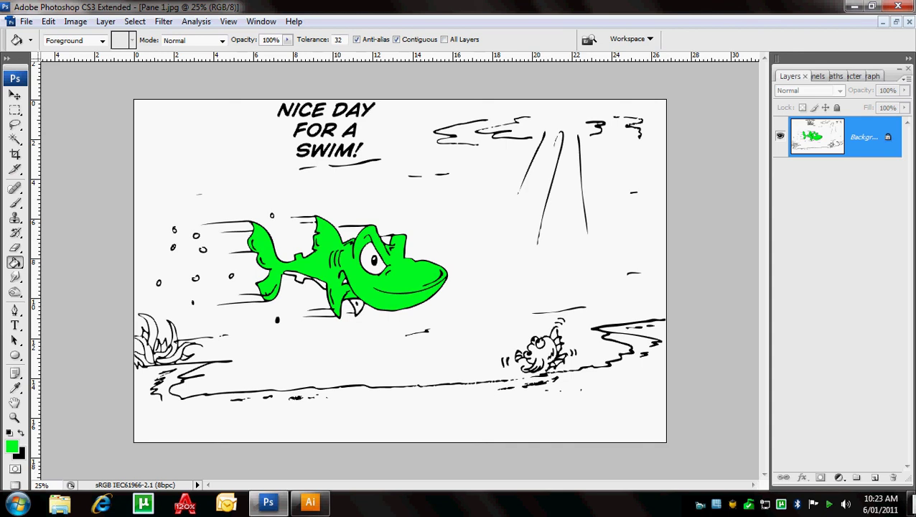
# Sample the white background with the Eyedropper and fill the large fish's green area with it using the Paint Bucket.
pyautogui.click(15, 388)
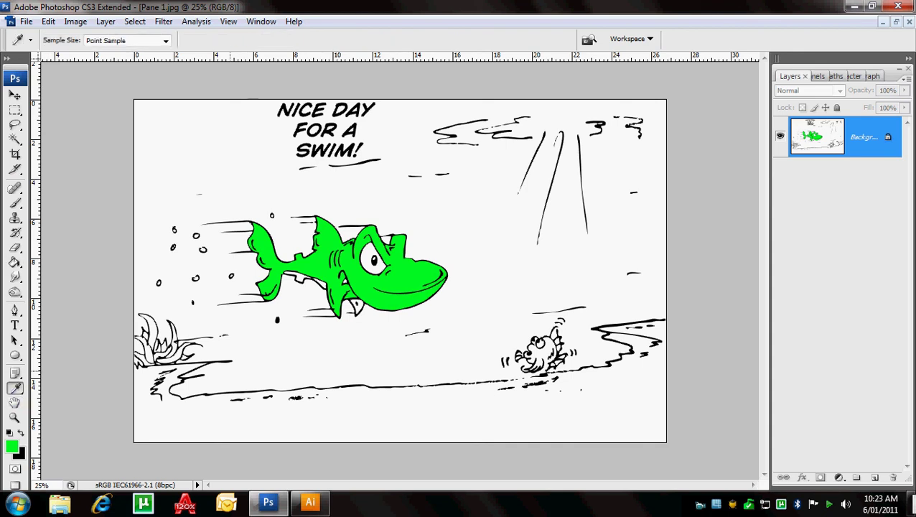
pyautogui.click(230, 370)
pyautogui.click(14, 262)
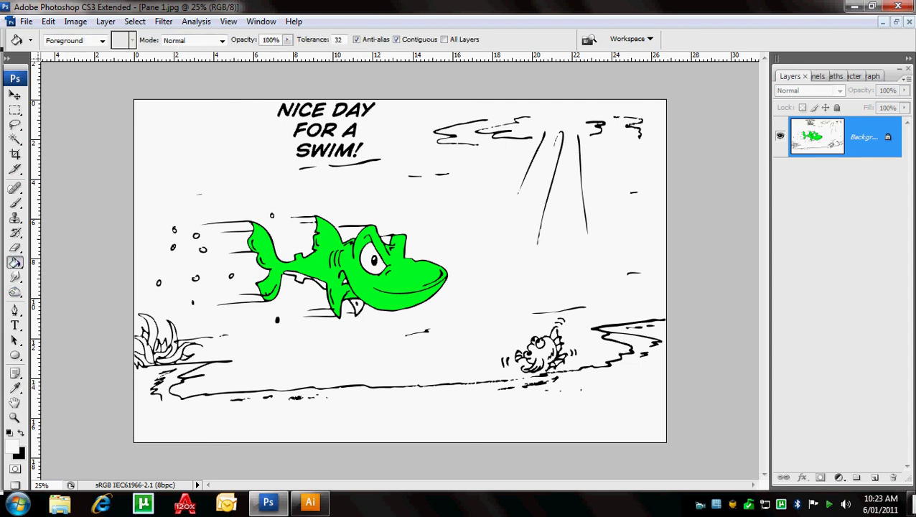
pyautogui.click(324, 254)
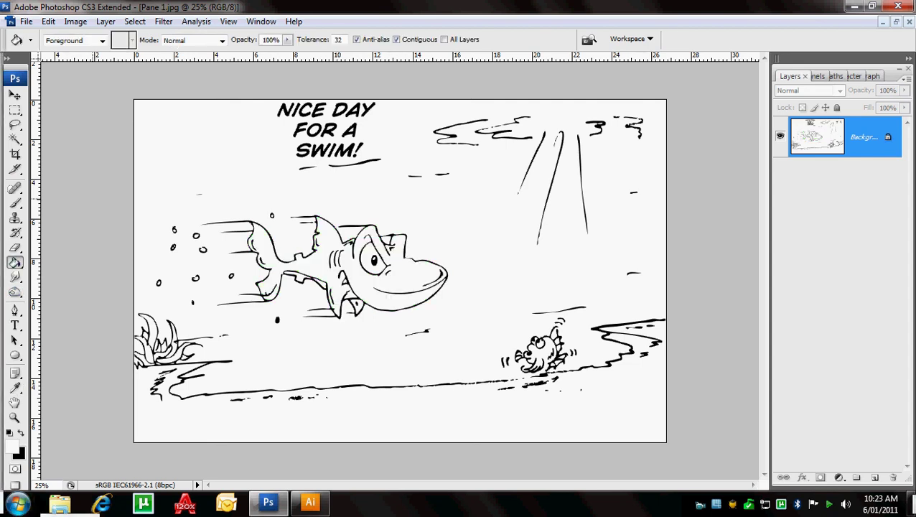